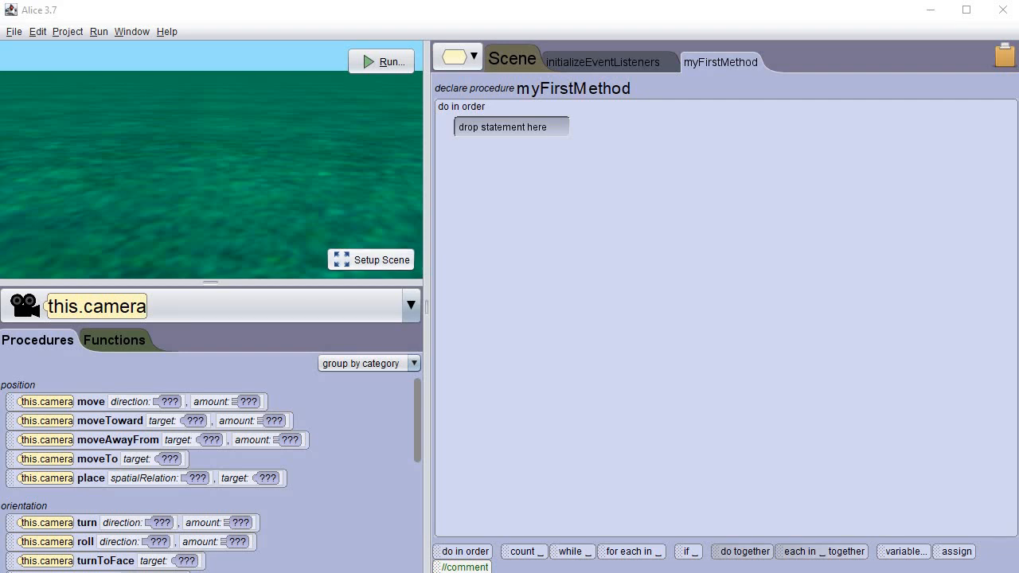
- In the scene setup, add an Alien named alien from the Biped classes and move it to about x 2.09, z 1.74
left_click(370, 259)
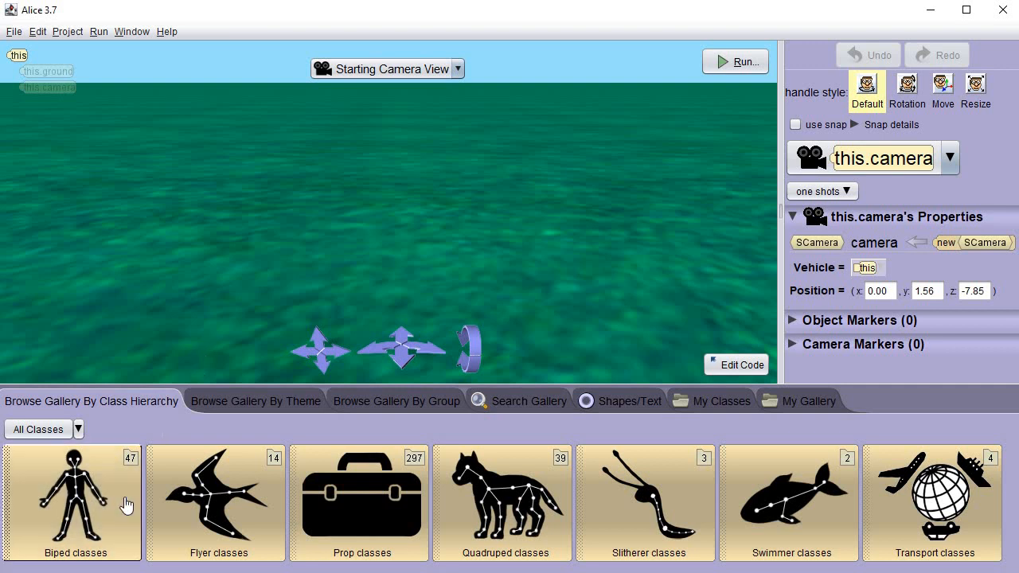
left_click(77, 505)
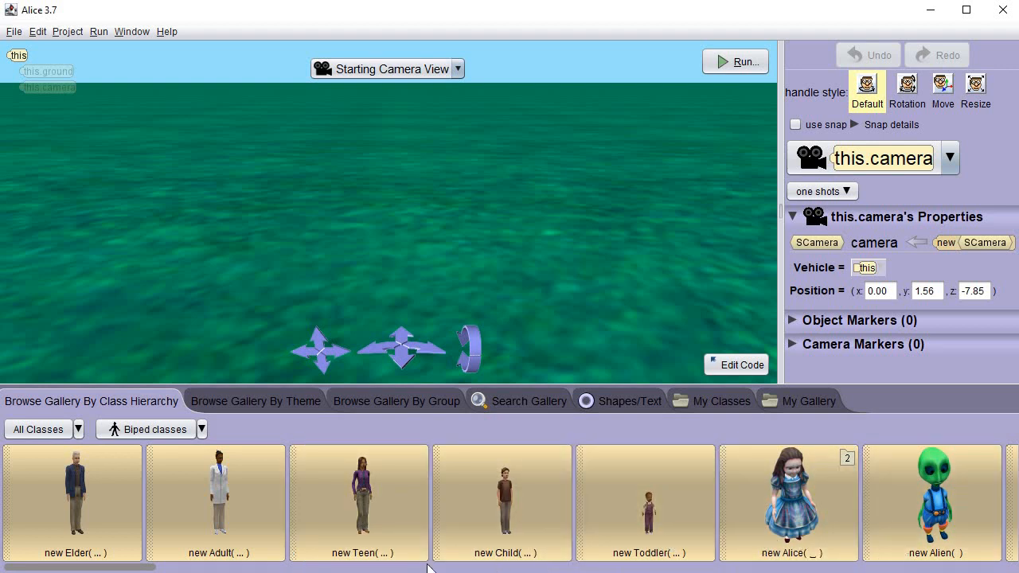
left_click_drag(148, 570, 268, 570)
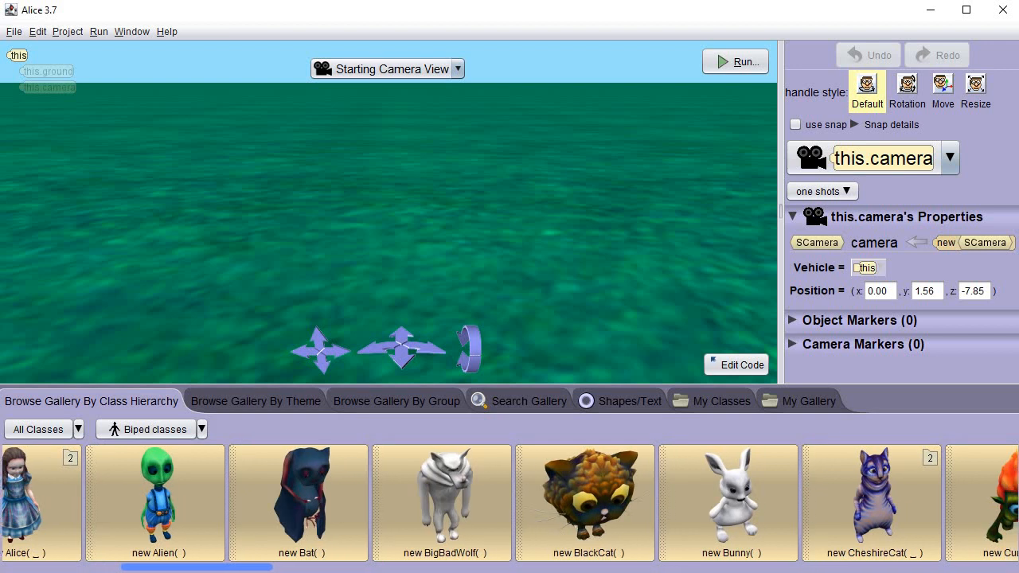
left_click(160, 506)
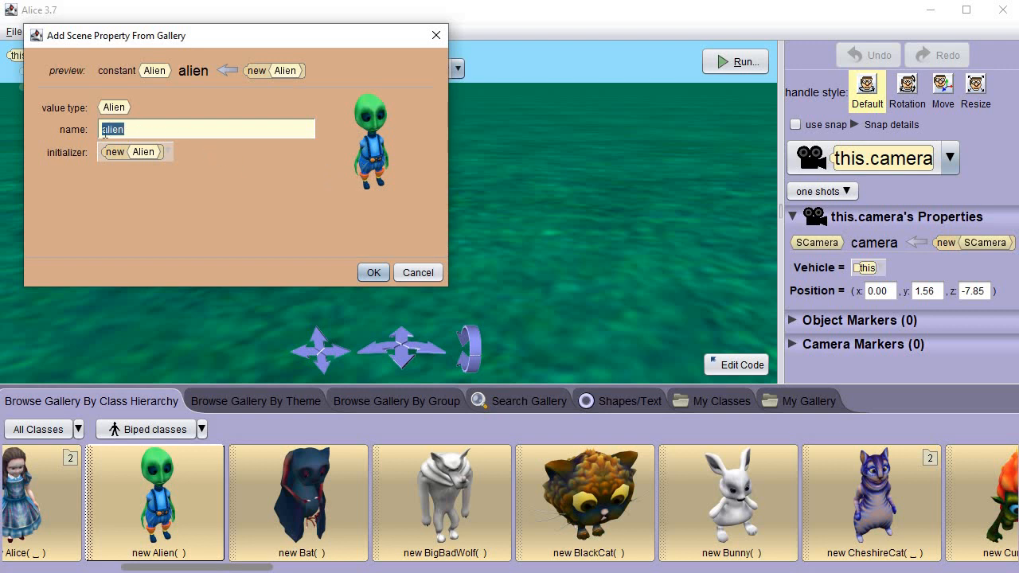
left_click(374, 273)
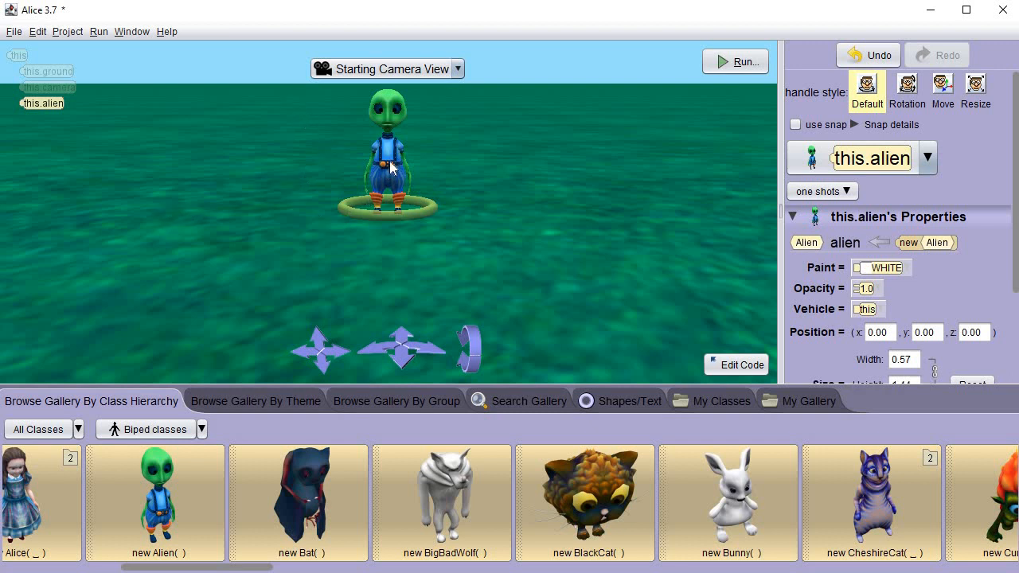
left_click_drag(387, 168, 276, 181)
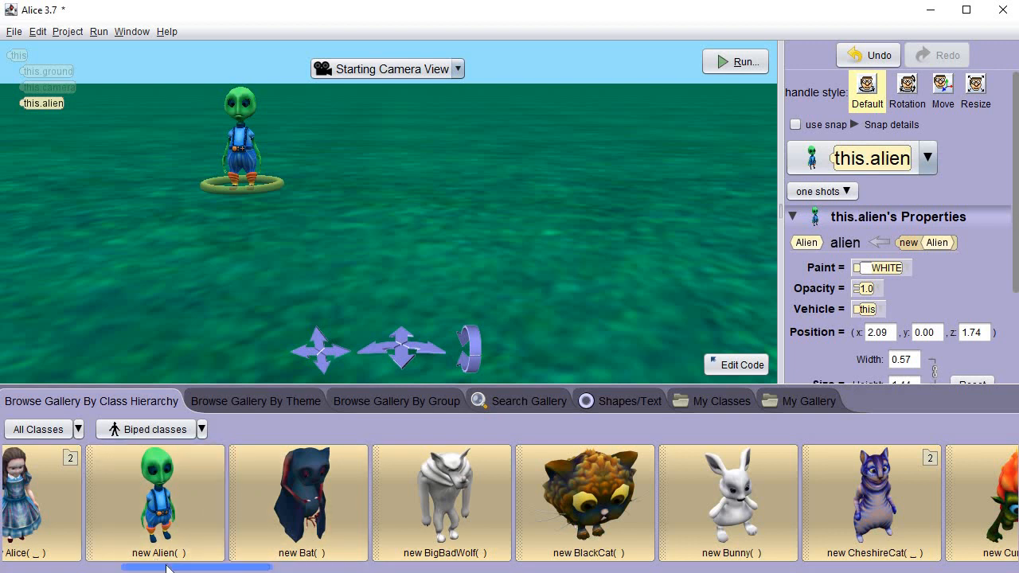
- Add a DEFAULT CheshireCat named cheshireCat from the Biped classes at about x -0.54, z -1.29
left_click_drag(167, 568, 212, 570)
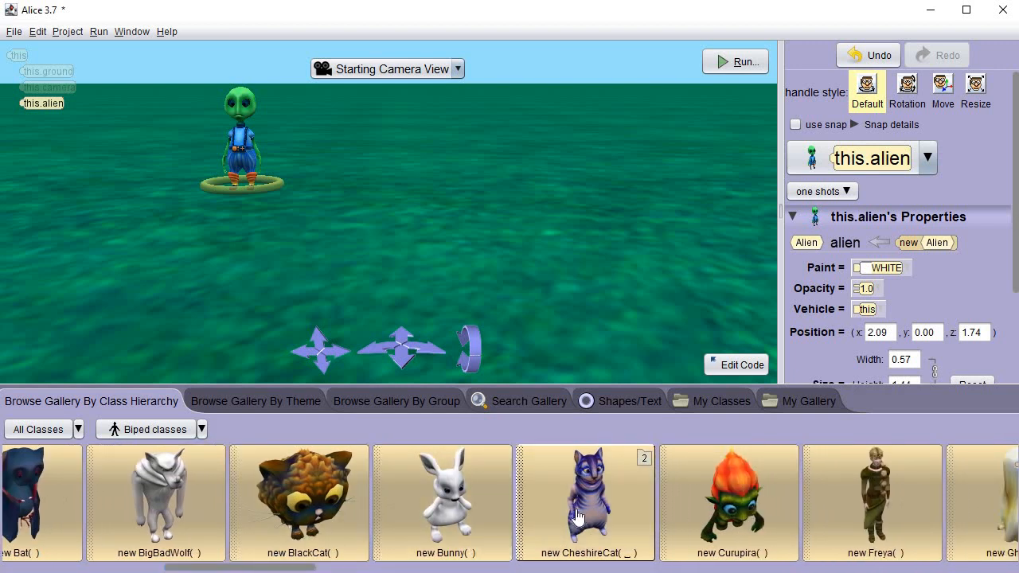
left_click_drag(578, 516, 442, 242)
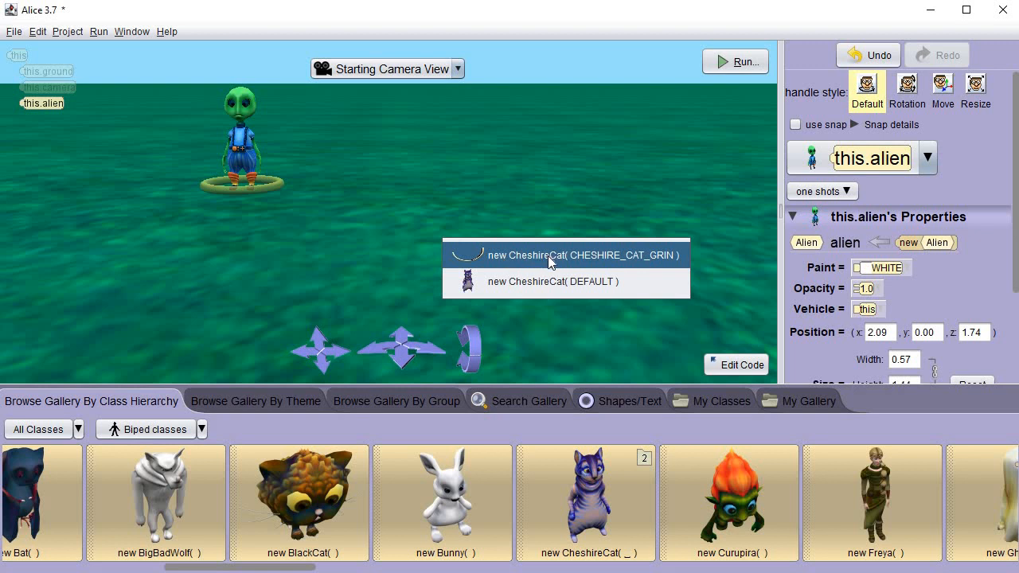
left_click(500, 282)
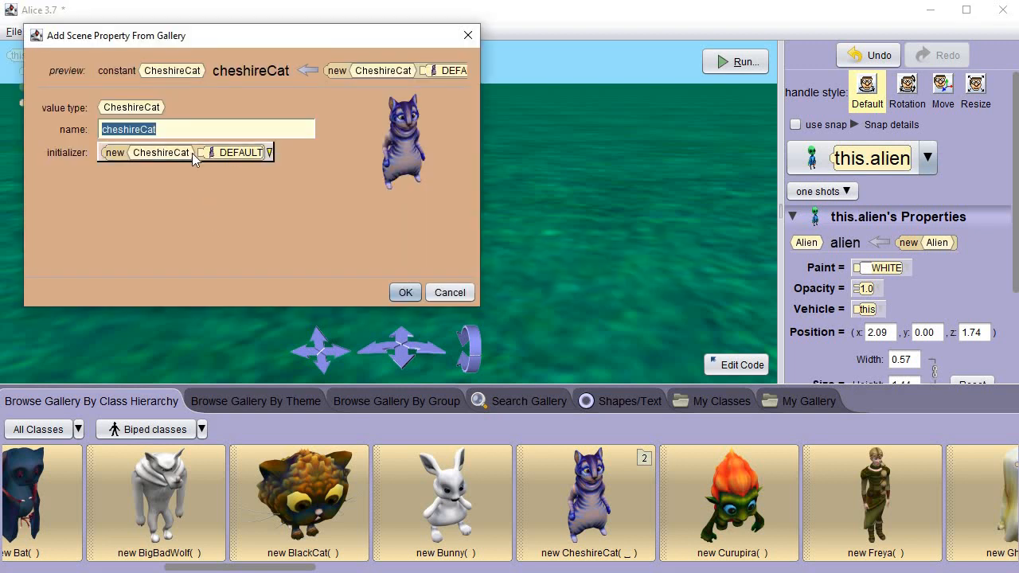
left_click(405, 292)
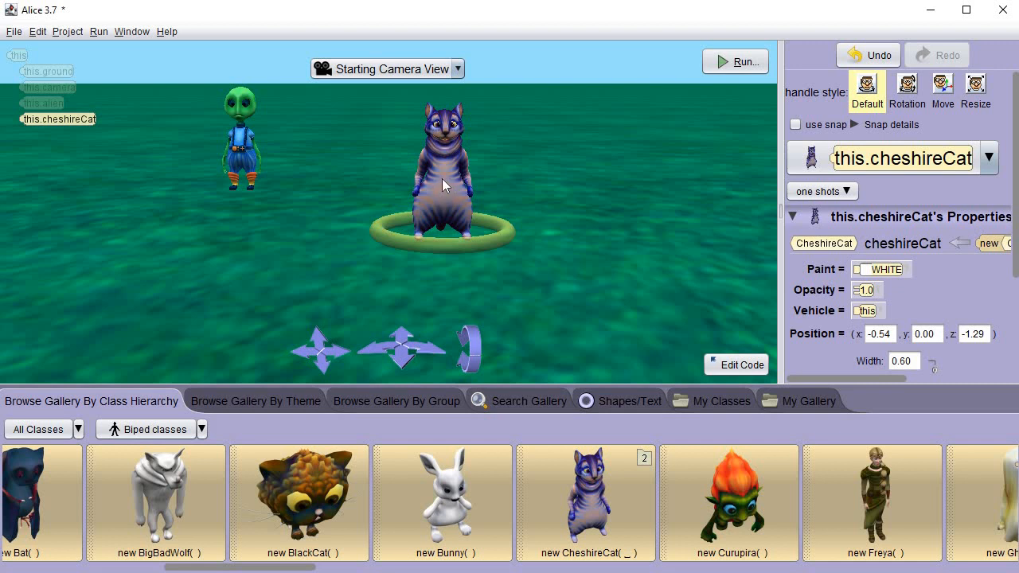
- Duplicate the Cheshire cat as cheshireCat2 at about x -2.25, z -1.42 and delete the copy
left_click_drag(442, 178, 617, 183)
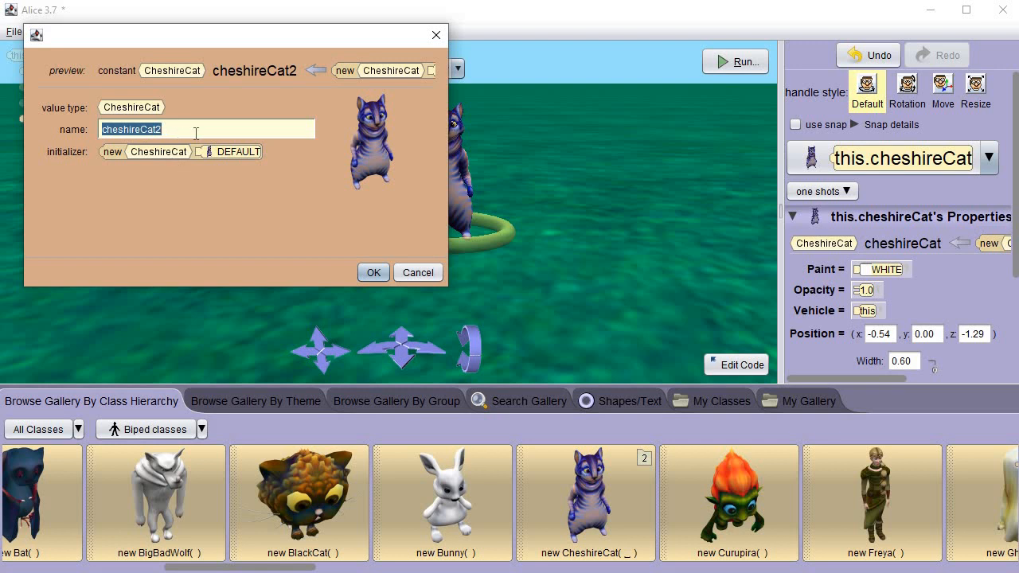
left_click(374, 273)
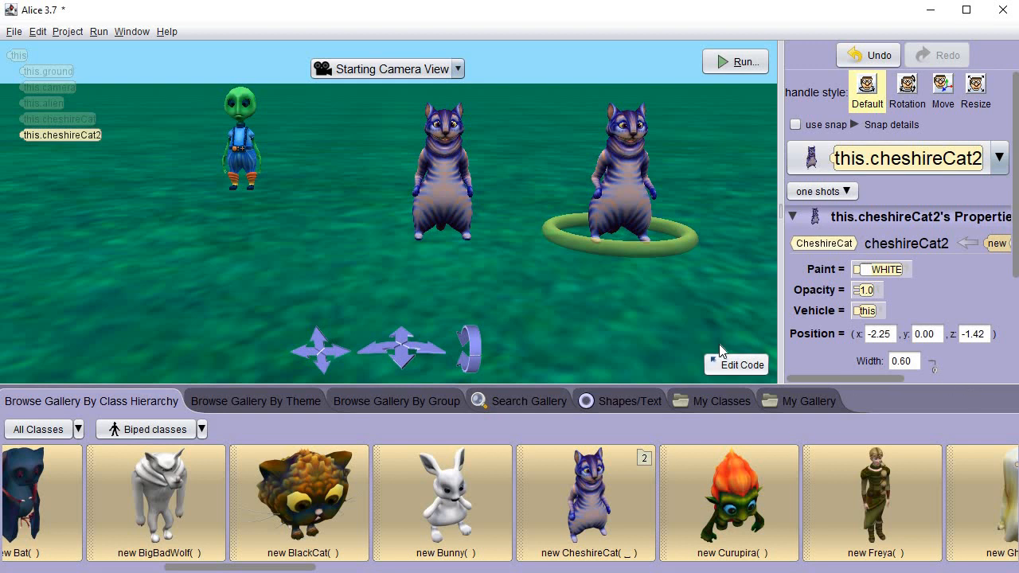
right_click(621, 182)
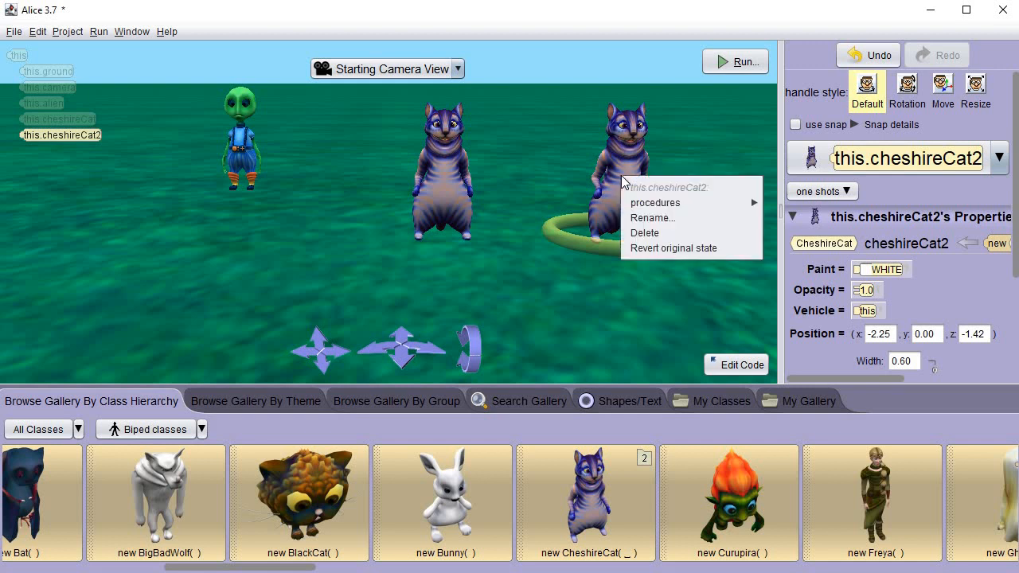
left_click(651, 233)
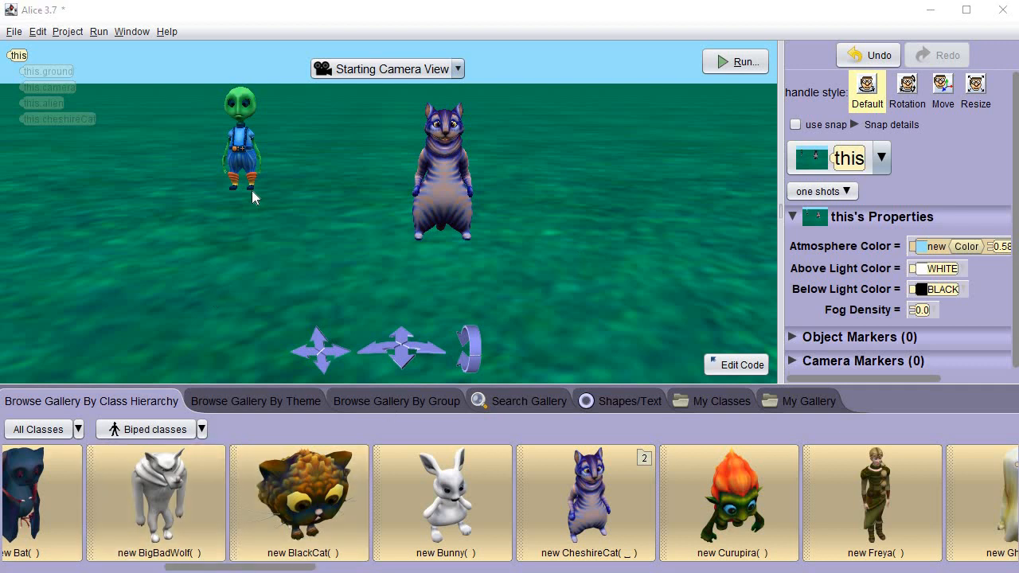
- Move the alien to about x 1.88, z 2.04 and turn it sideways toward the Cheshire cat
left_click(243, 146)
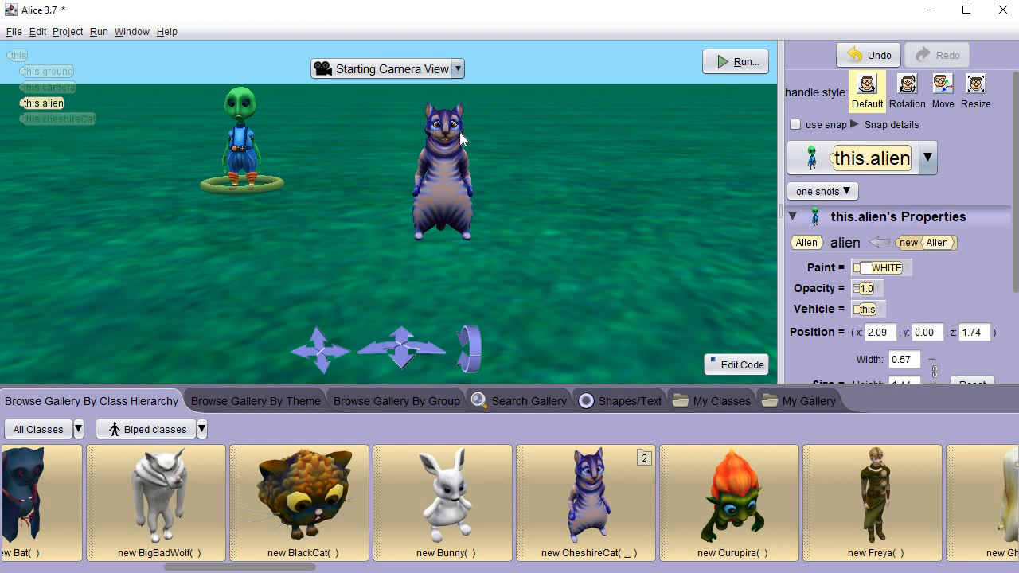
left_click(444, 154)
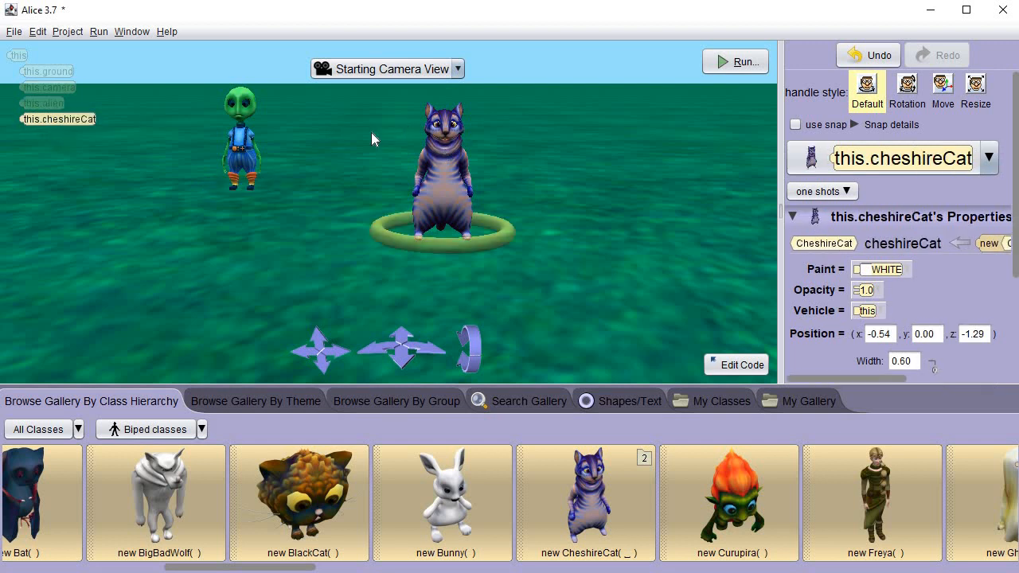
left_click(46, 105)
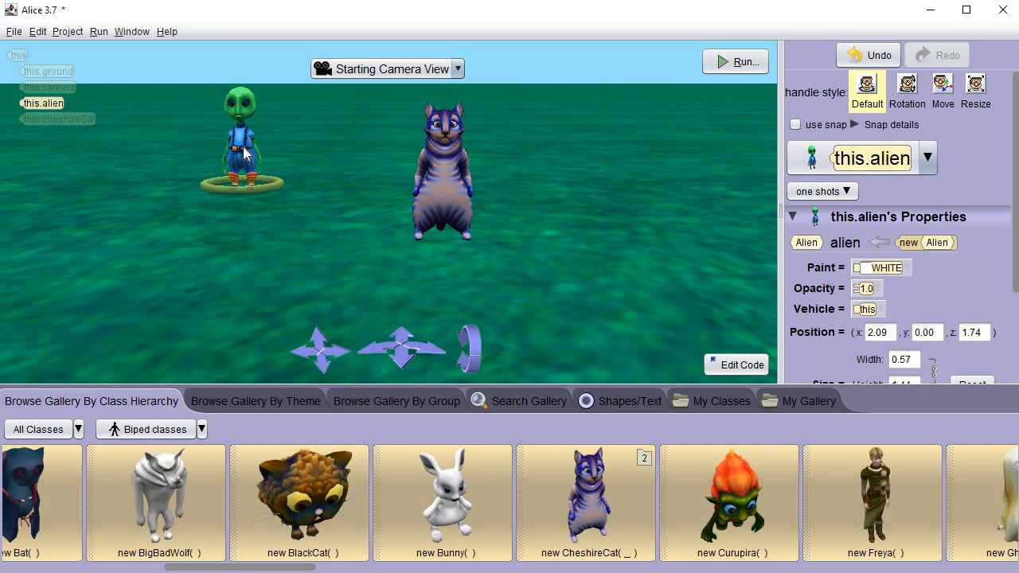
left_click_drag(244, 153, 246, 139)
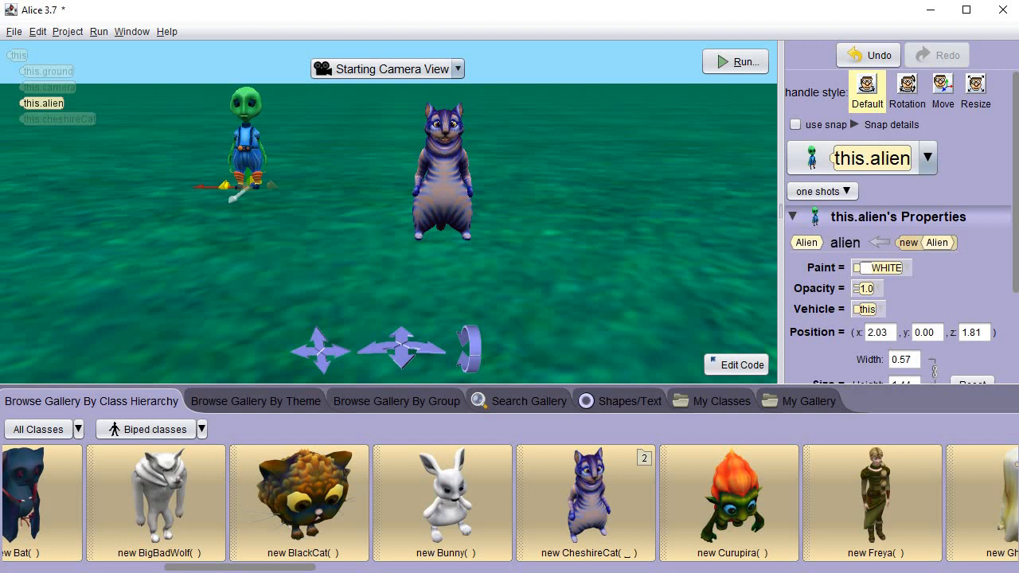
left_click_drag(246, 140, 248, 138)
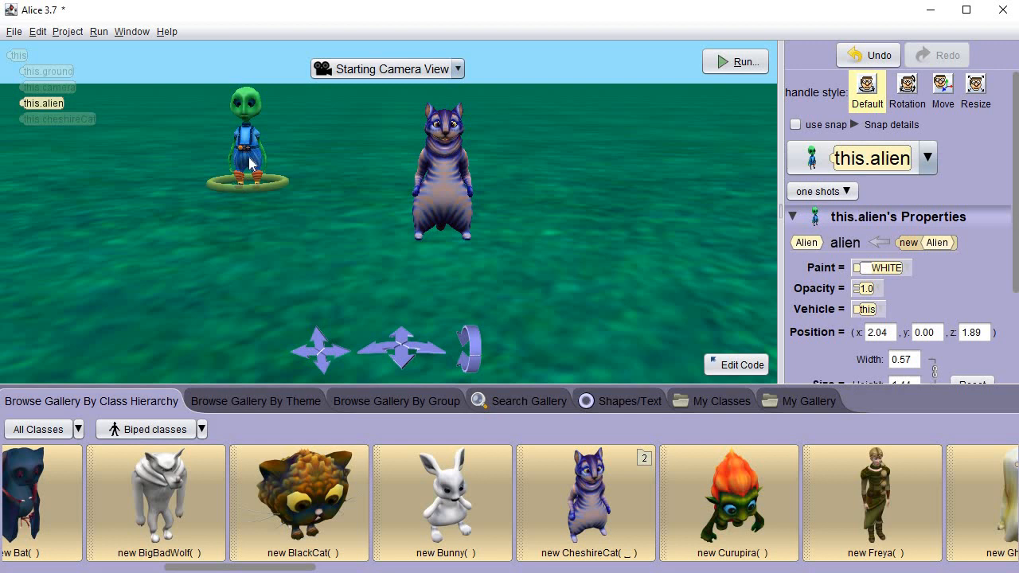
left_click_drag(254, 165, 217, 188)
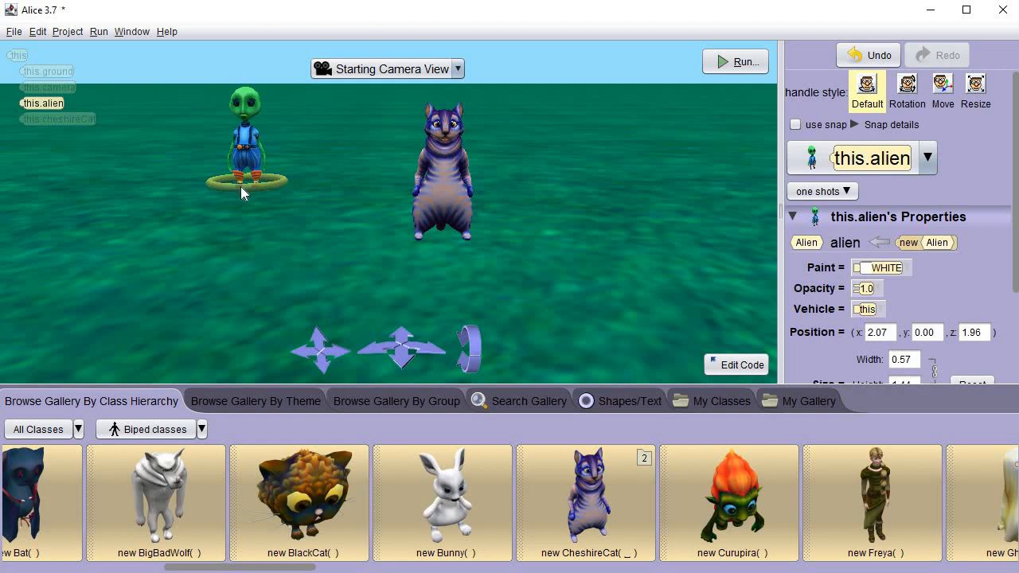
mouse_move(241, 185)
left_mouse_down()
mouse_move(255, 183)
mouse_move(228, 185)
mouse_move(307, 183)
mouse_move(297, 182)
left_mouse_up()
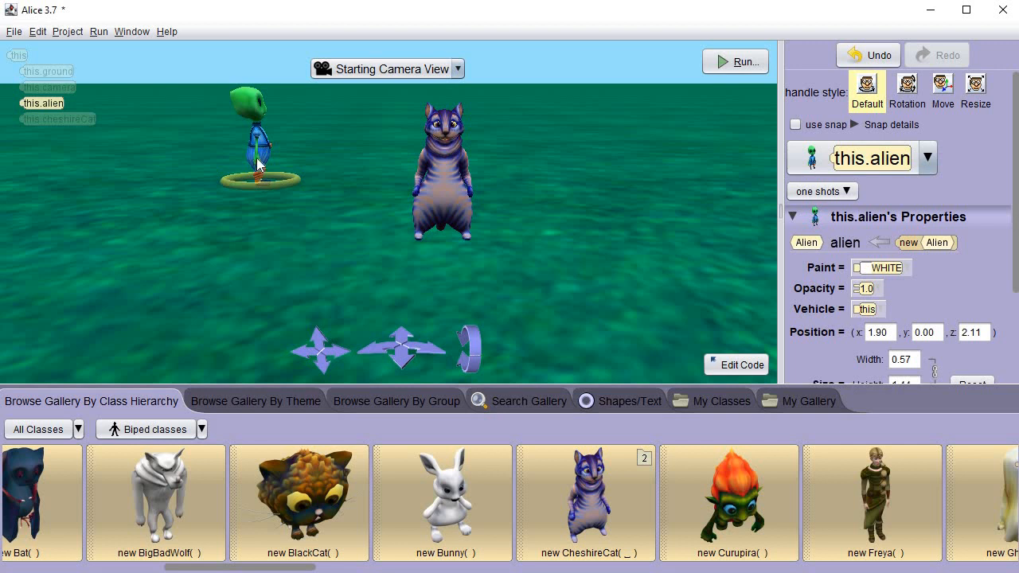
left_click_drag(257, 161, 256, 190)
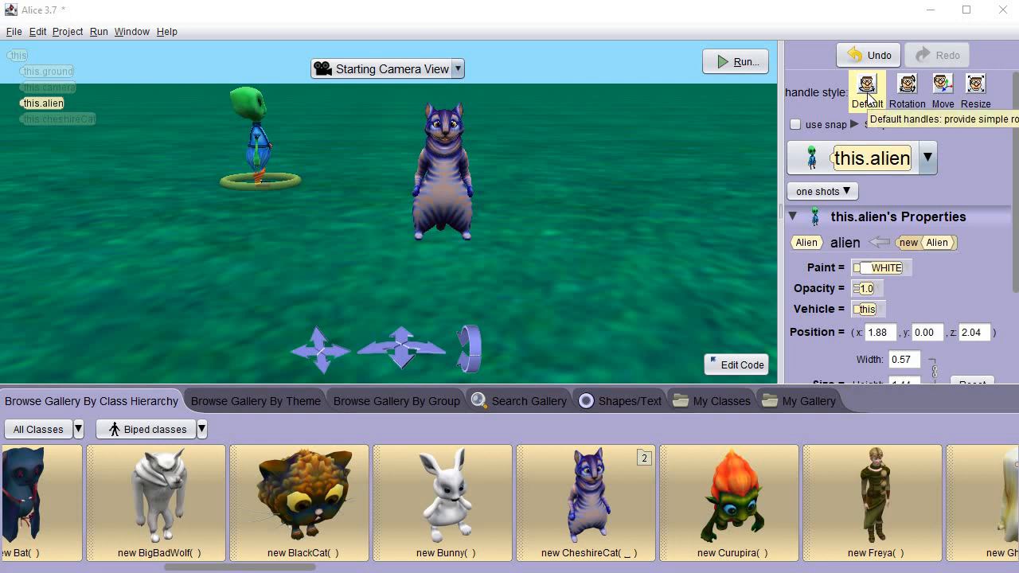
- Use the Rotation handle style to turn the alien about its vertical axis until it faces the camera
left_click(909, 92)
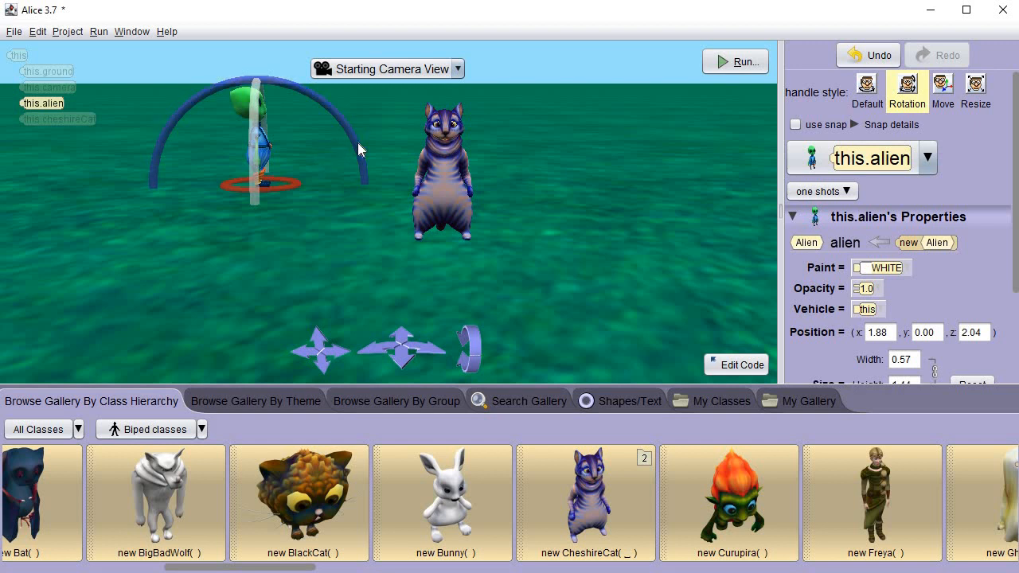
mouse_move(357, 143)
left_mouse_down()
mouse_move(355, 163)
mouse_move(319, 119)
mouse_move(263, 80)
mouse_move(347, 126)
mouse_move(363, 165)
mouse_move(354, 234)
mouse_move(323, 272)
mouse_move(348, 247)
mouse_move(257, 79)
mouse_move(222, 87)
mouse_move(235, 81)
mouse_move(302, 104)
mouse_move(356, 143)
left_mouse_up()
mouse_move(255, 163)
left_mouse_down()
mouse_move(258, 84)
mouse_move(255, 198)
mouse_move(253, 151)
left_mouse_up()
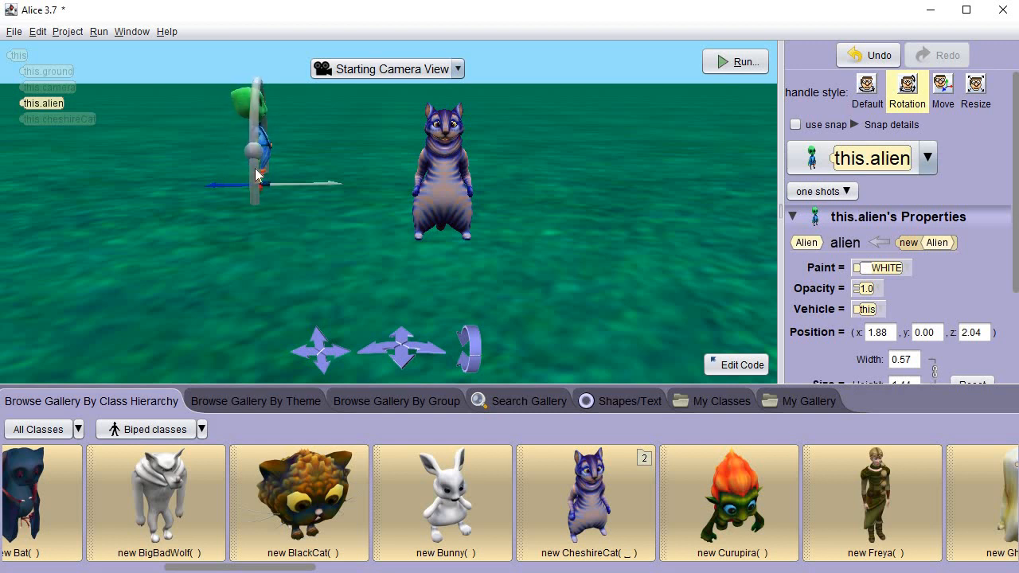
left_click_drag(278, 183, 220, 198)
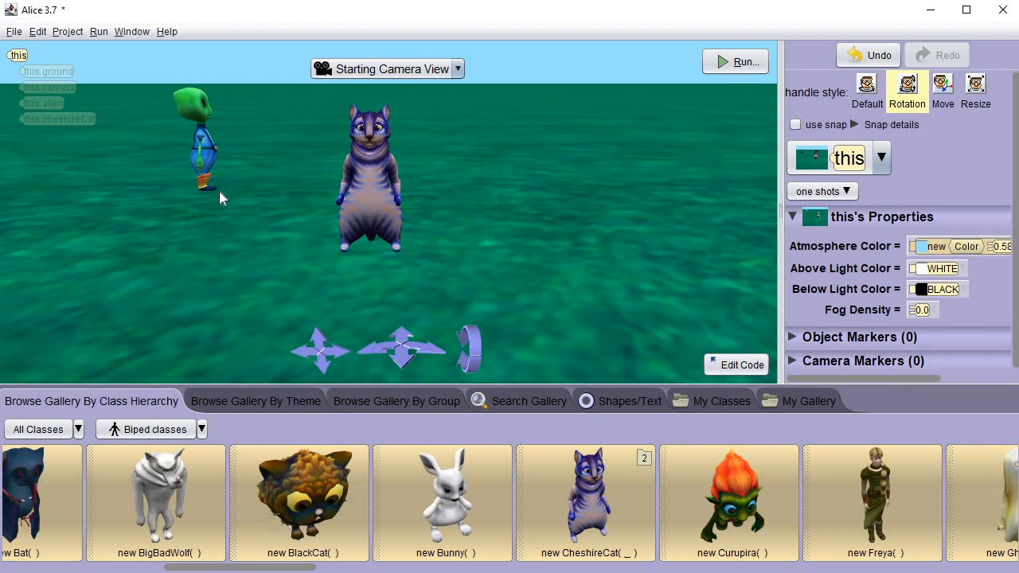
left_click(206, 153)
left_click_drag(205, 192, 173, 159)
left_click(183, 152)
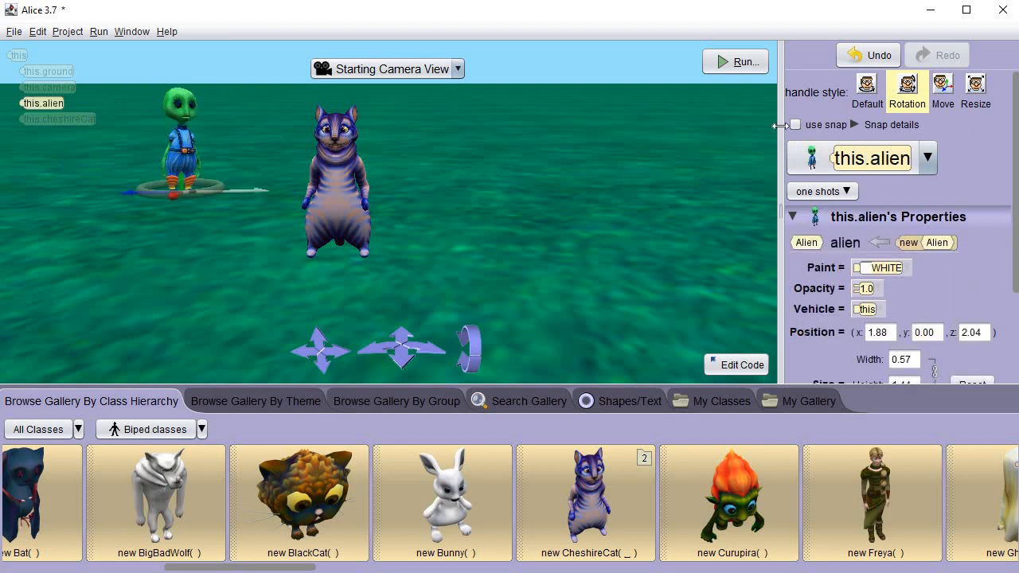
- Tilt the alien toward the Cheshire cat along its blue rotation arc and bring it most of the way back upright
left_click(905, 89)
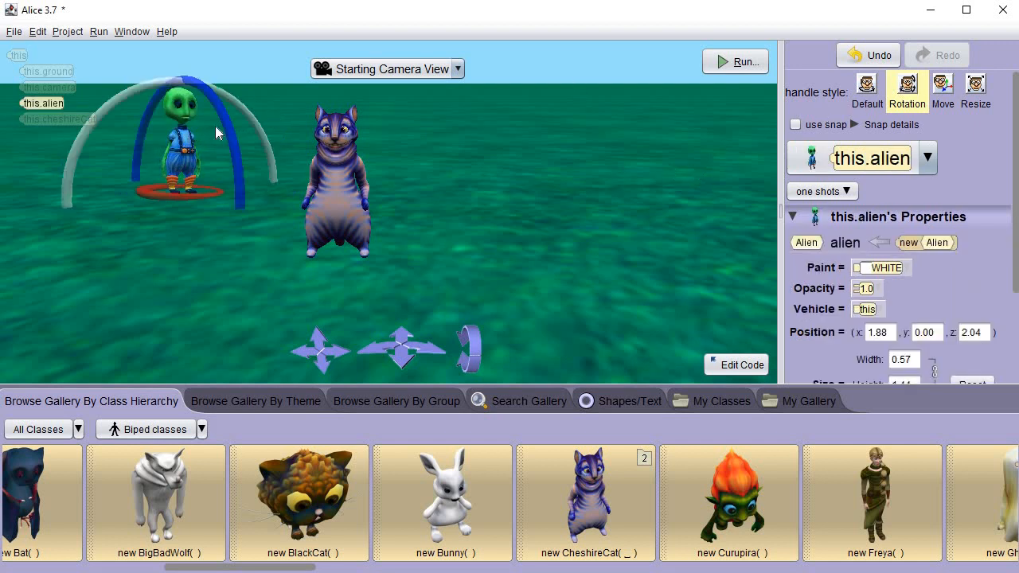
left_click(225, 120)
scroll(219, 111, "down", 3)
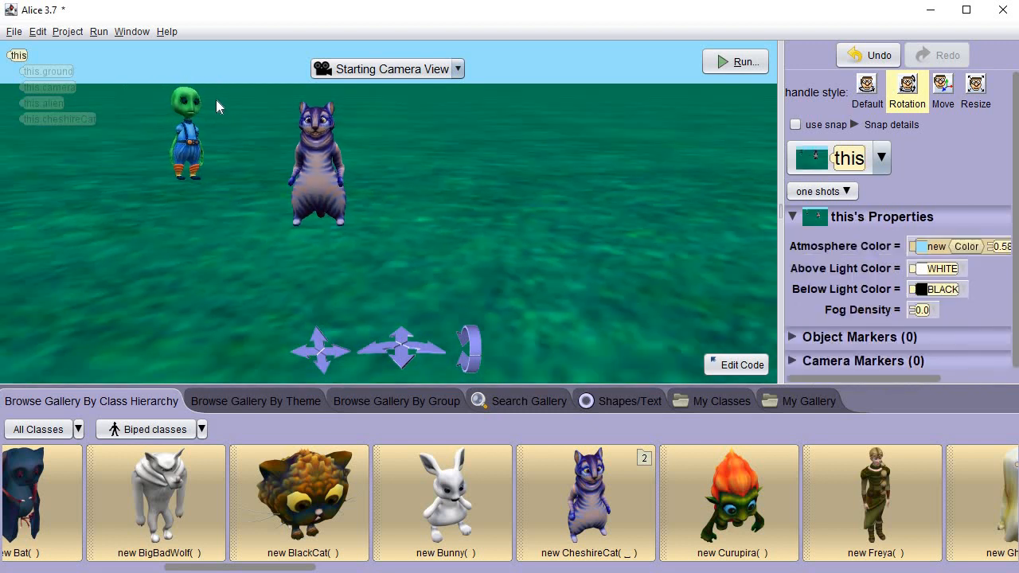
left_click(191, 119)
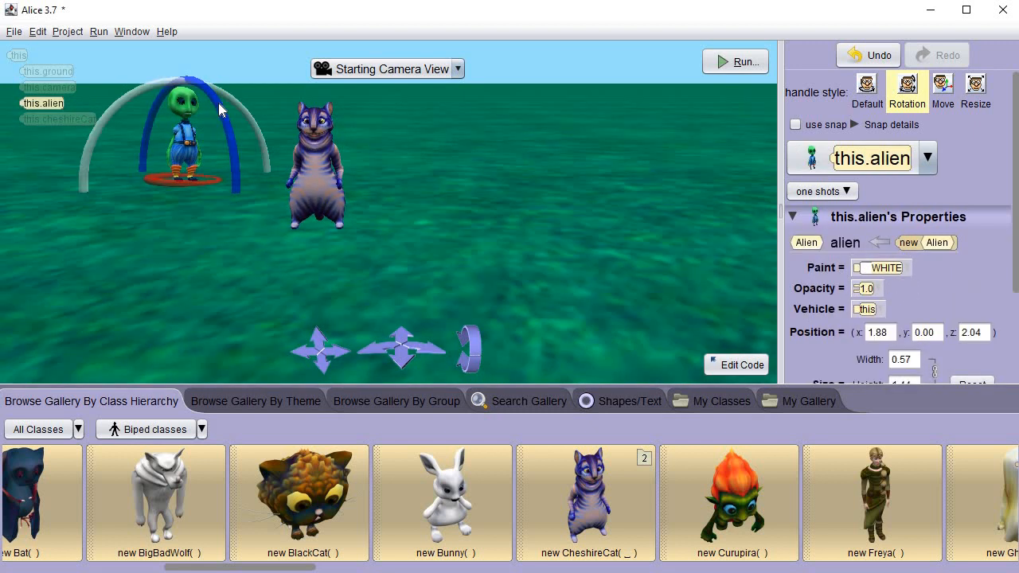
left_click_drag(218, 103, 222, 140)
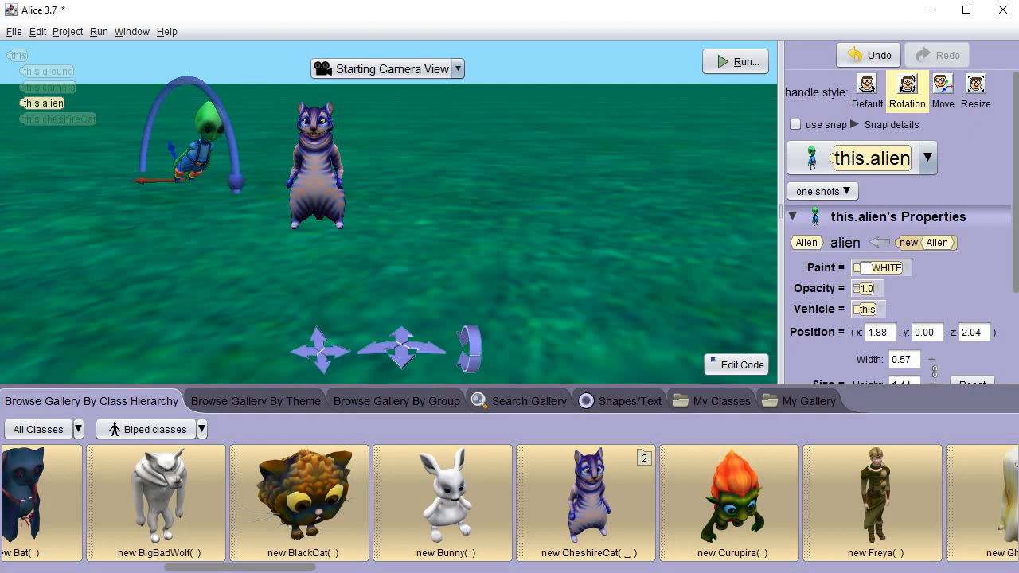
left_click_drag(236, 183, 232, 138)
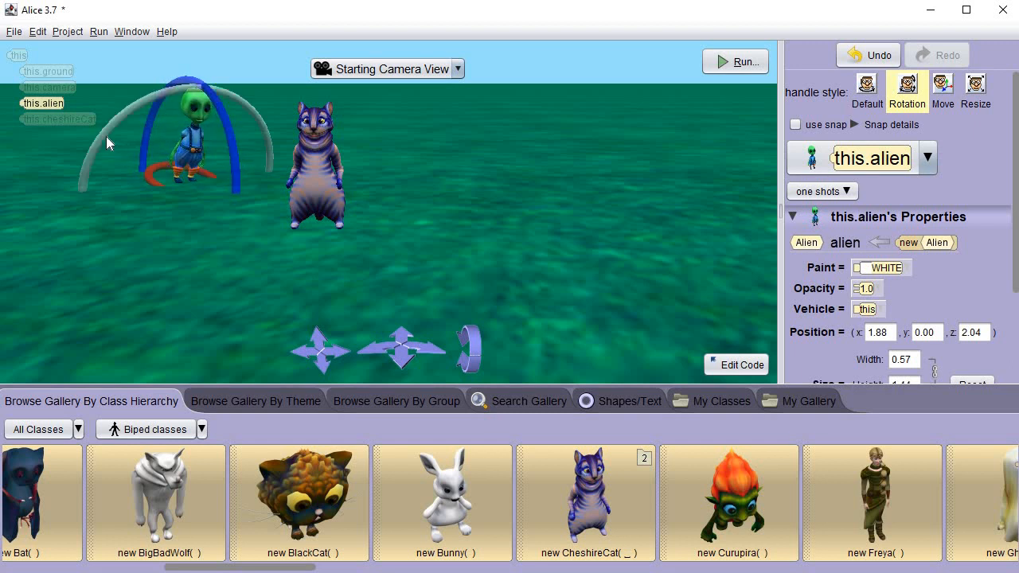
- Tilt the alien away from the Cheshire cat along its white rotation arc
left_click_drag(104, 132, 125, 143)
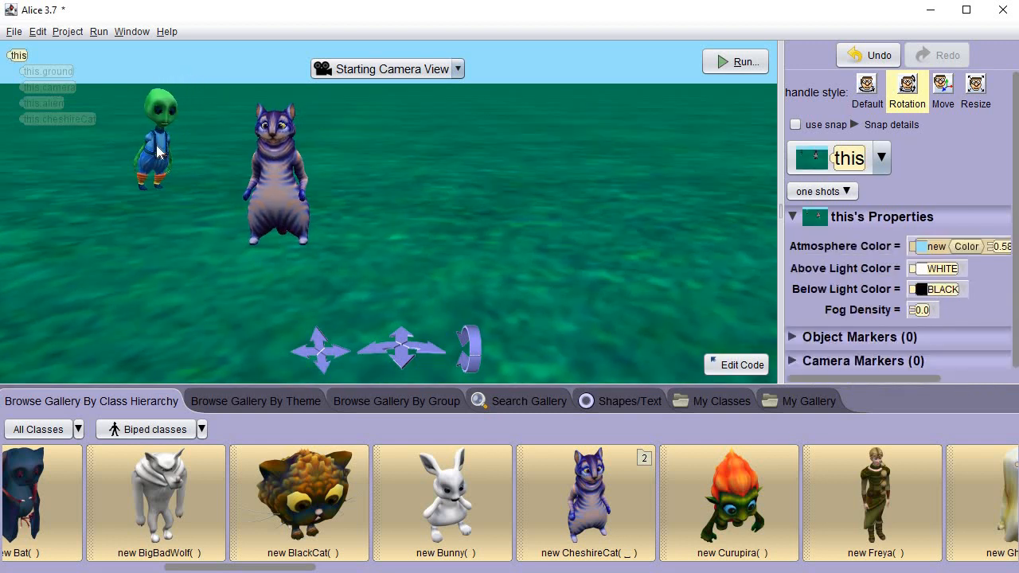
left_click(157, 147)
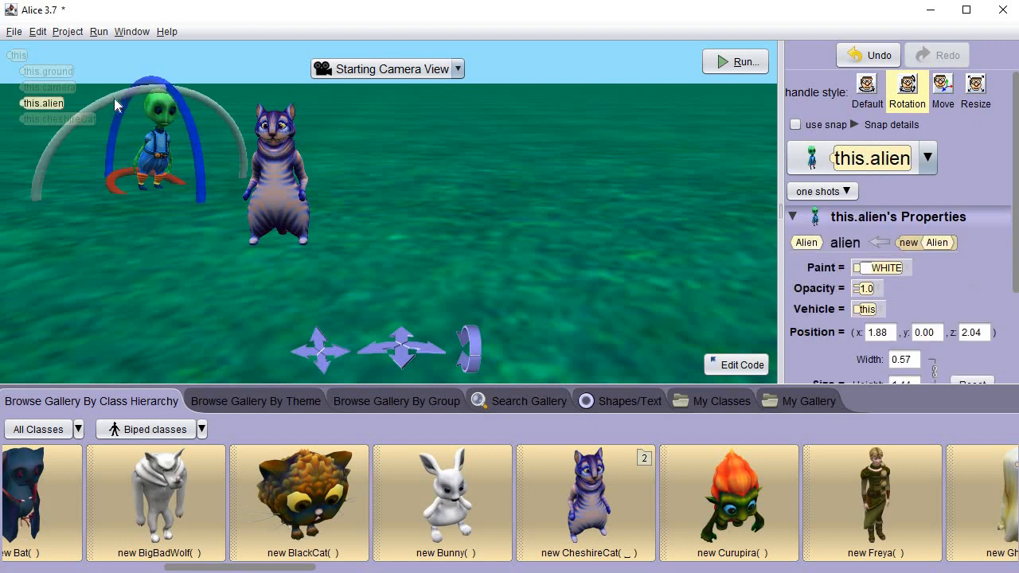
left_click_drag(114, 98, 138, 100)
left_click(197, 145)
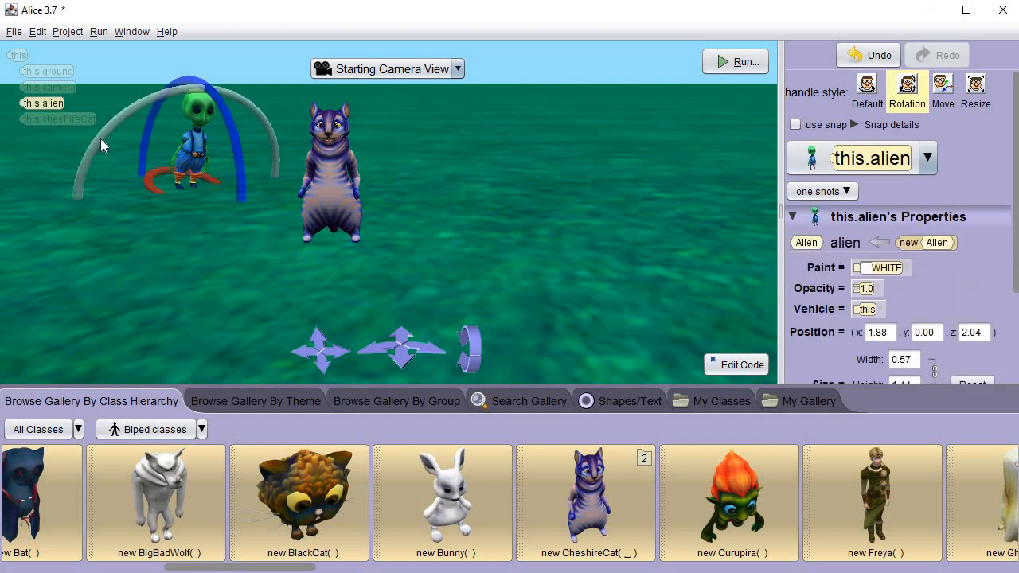
left_click_drag(100, 140, 77, 196)
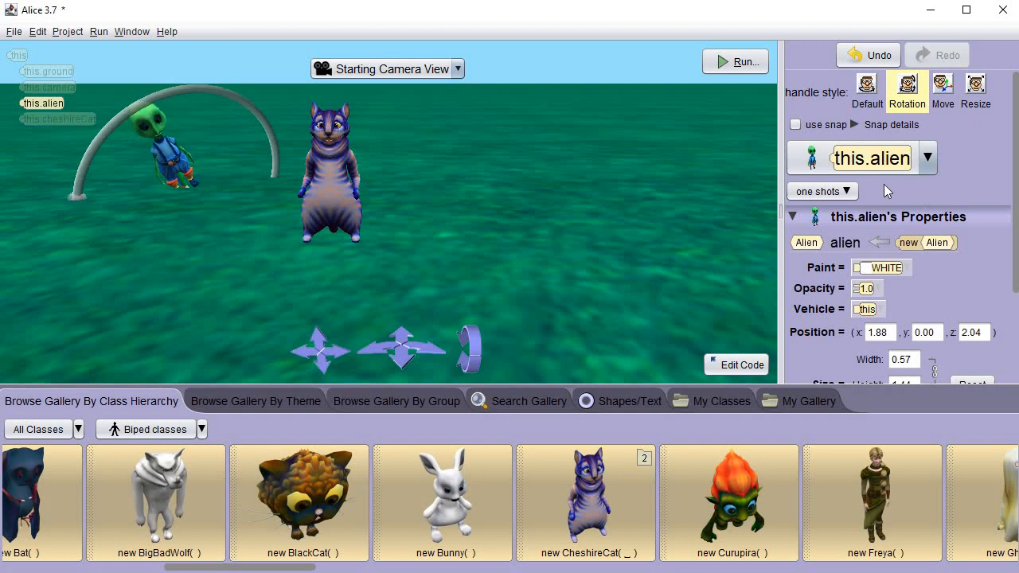
- Move the alien to about x 2.18, z 3.32 with the Move handle style and resize it to about 0.44 wide with the Resize style
left_click(942, 88)
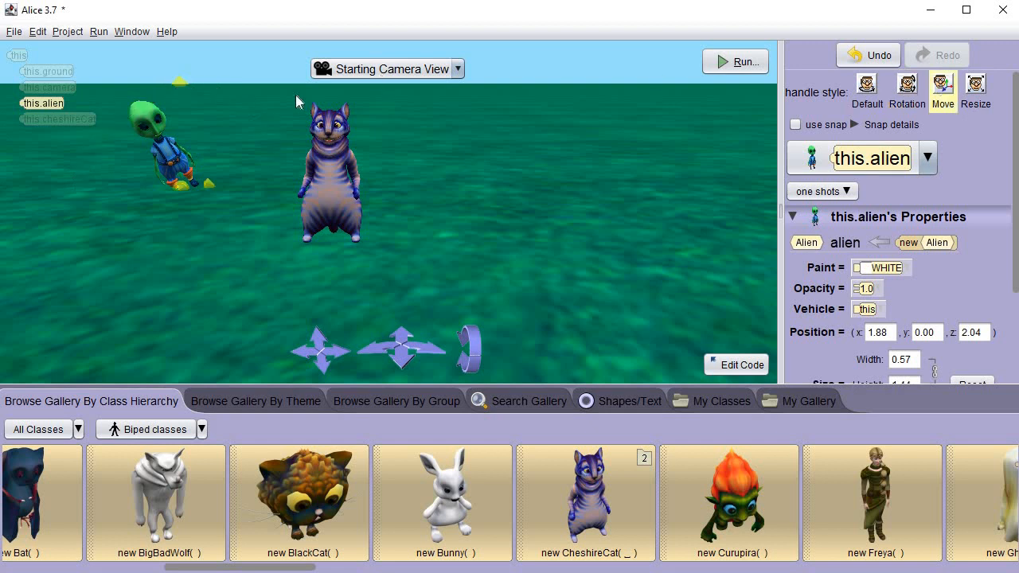
mouse_move(179, 157)
left_mouse_down()
mouse_move(243, 143)
mouse_move(179, 152)
left_mouse_up()
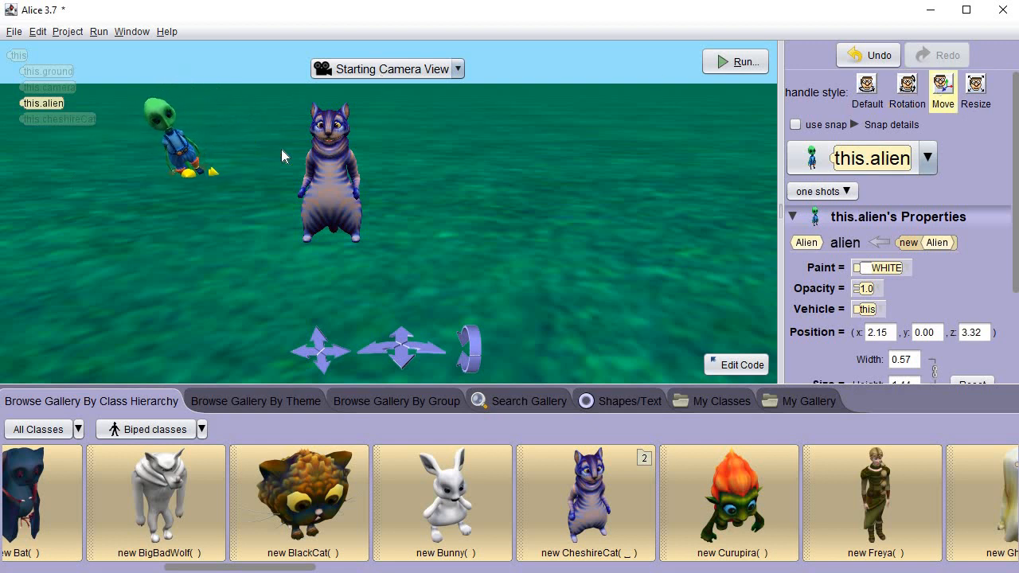
left_click(976, 88)
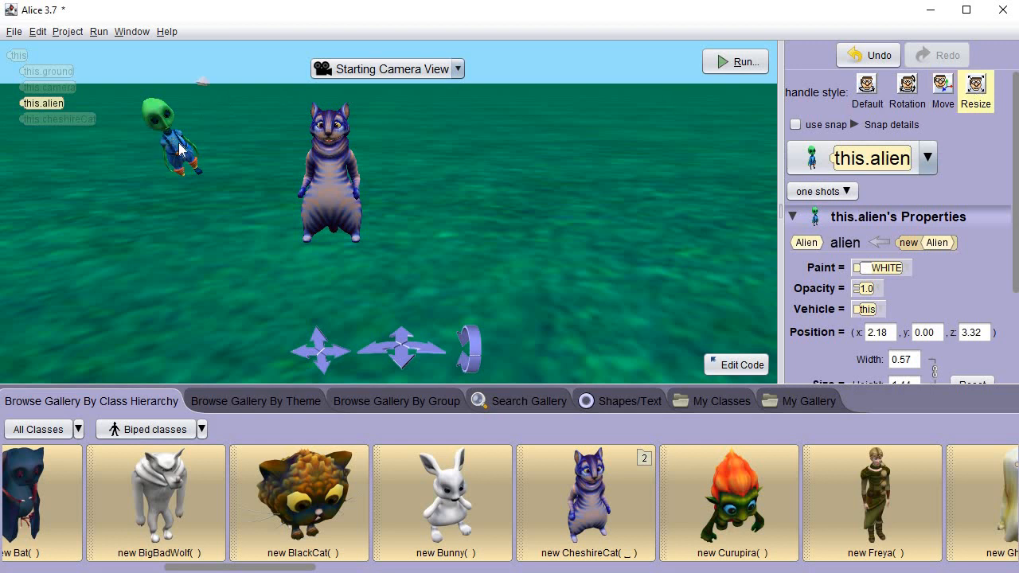
mouse_move(180, 150)
left_mouse_down()
mouse_move(197, 216)
mouse_move(180, 155)
mouse_move(184, 180)
mouse_move(188, 159)
left_mouse_up()
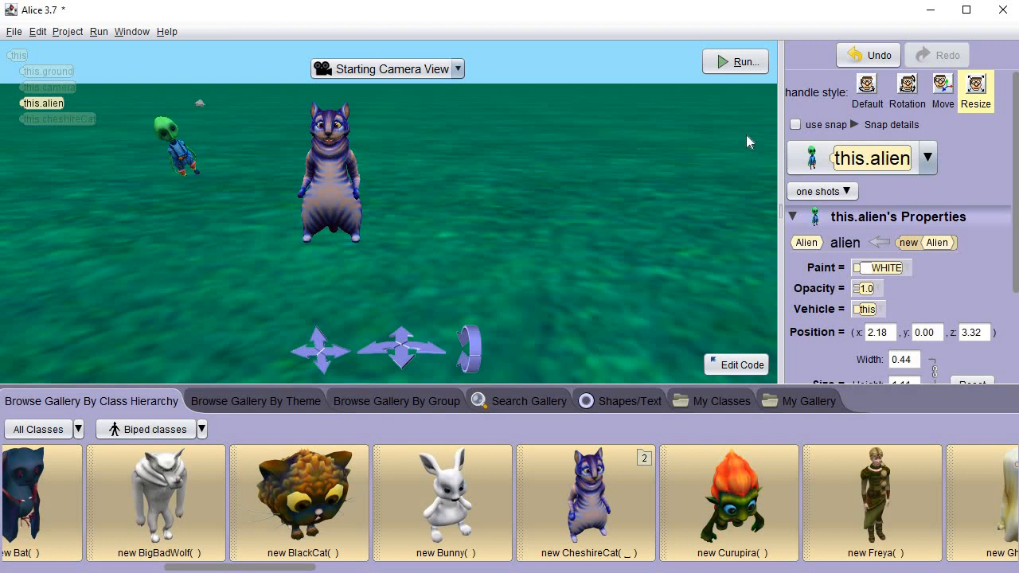
- Move the alien to about x 1.88, z 1.70 using the Default handle style and turn it left by 0.25 with the turn procedure
left_click(868, 90)
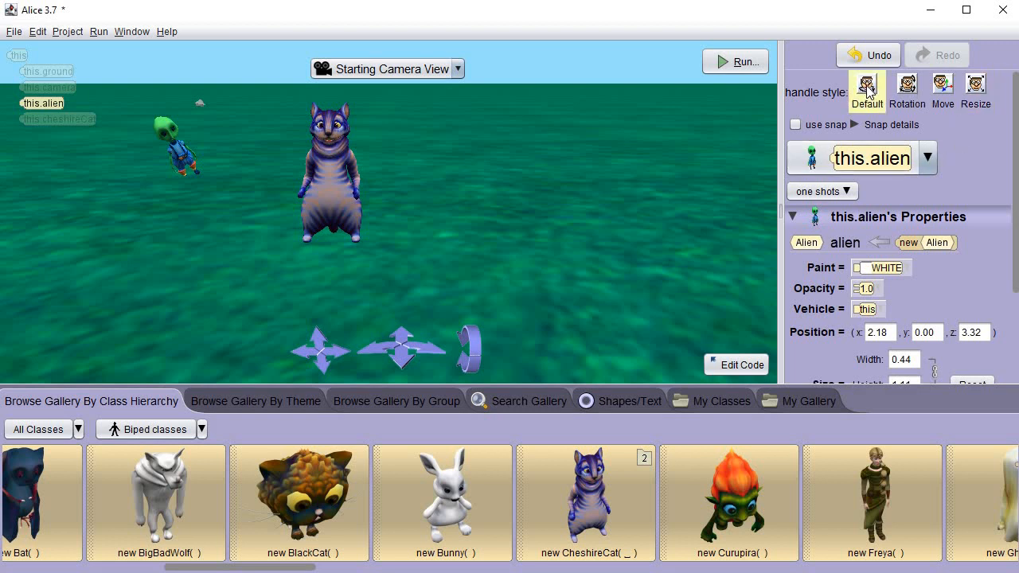
left_click_drag(188, 154, 170, 168)
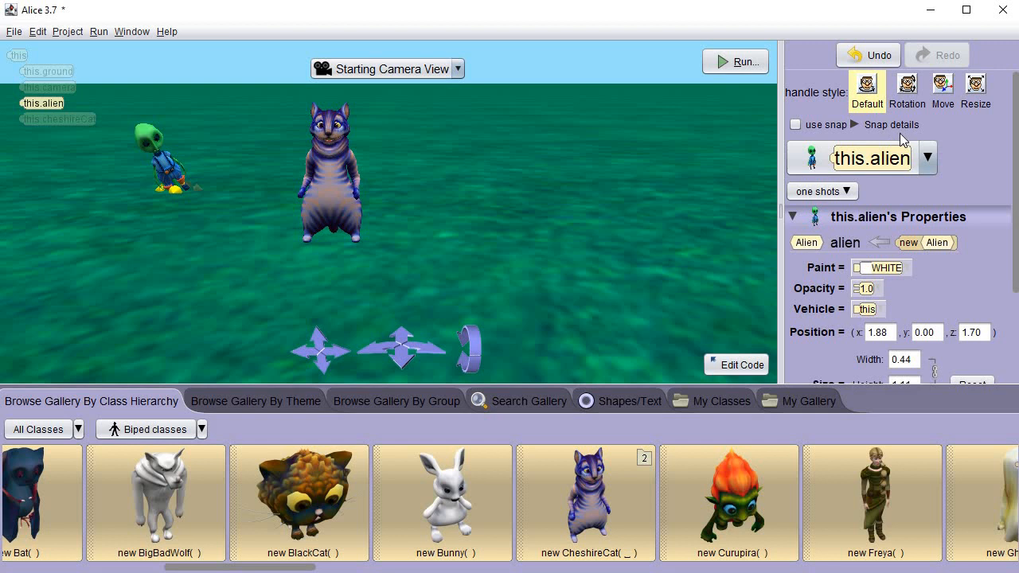
left_click(851, 192)
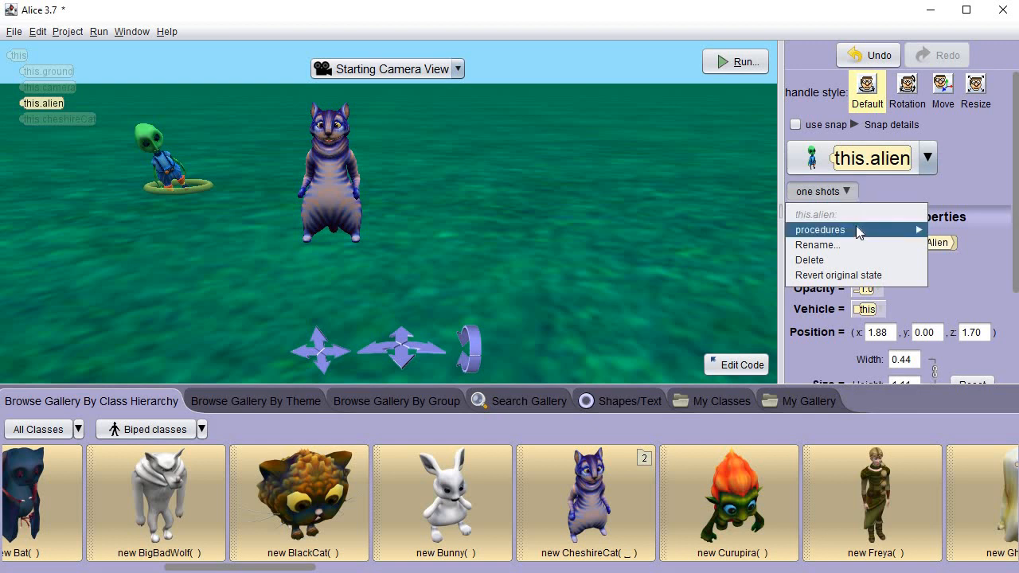
mouse_move(858, 230)
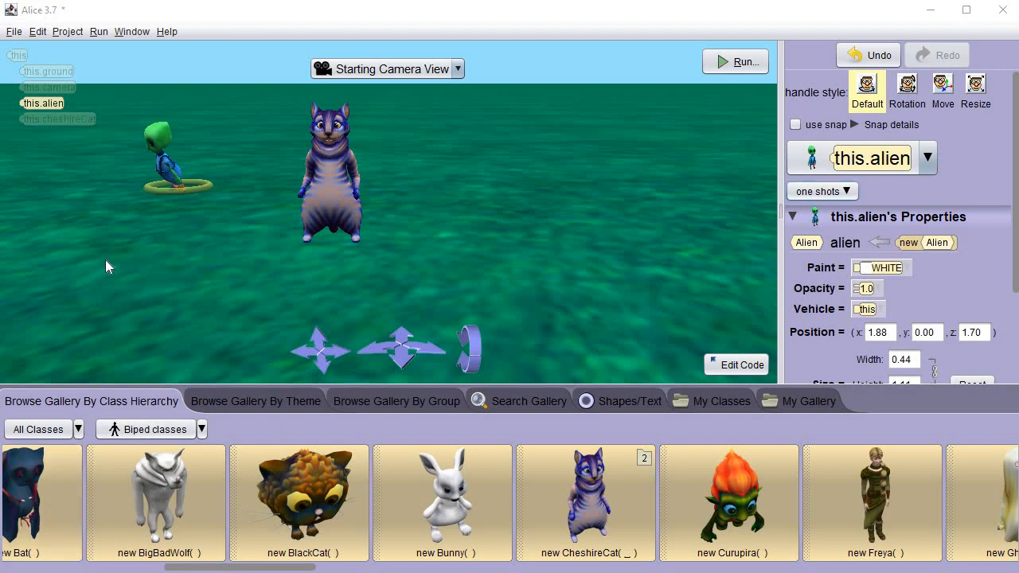
right_click(167, 171)
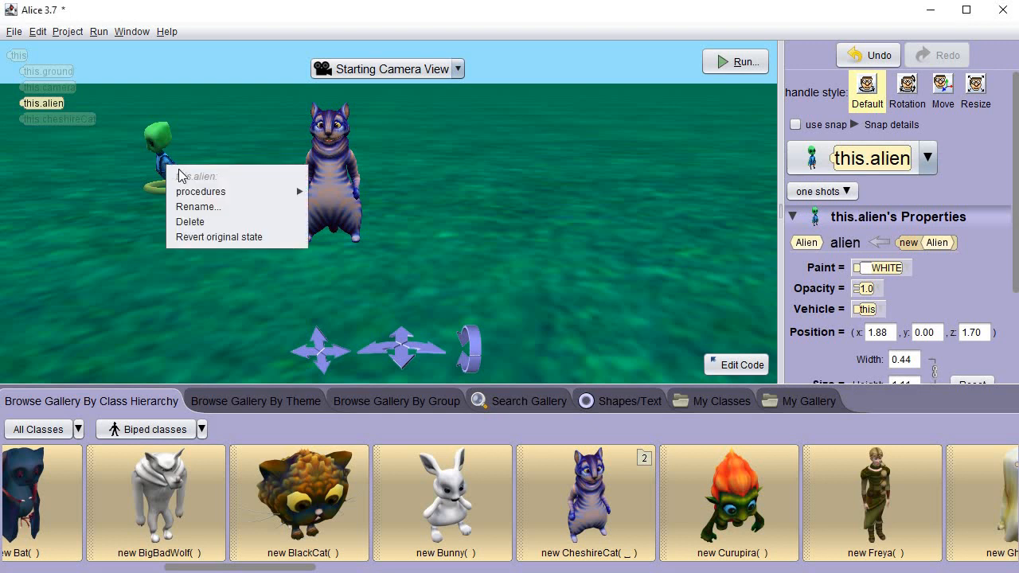
mouse_move(200, 193)
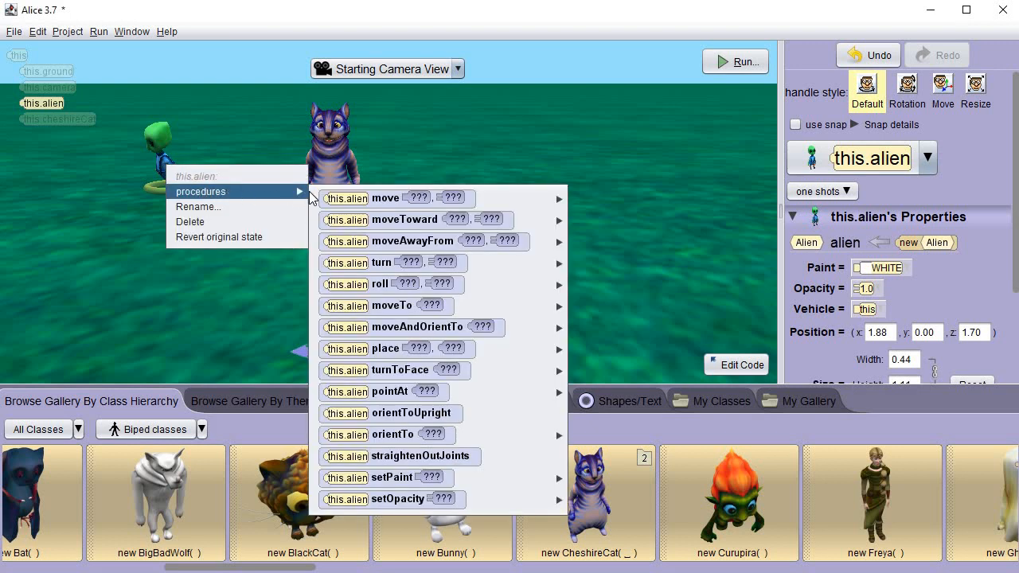
mouse_move(361, 262)
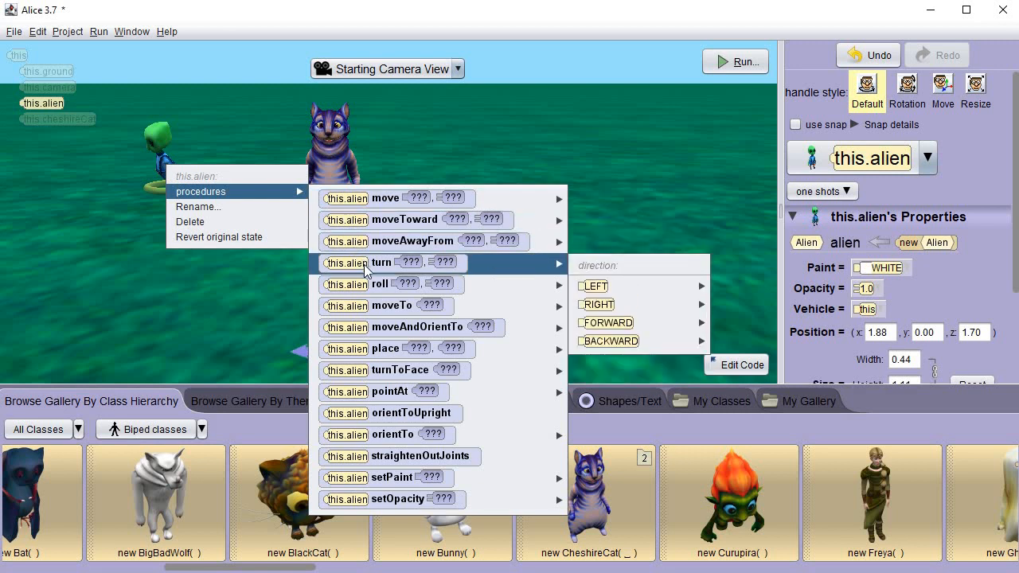
mouse_move(609, 284)
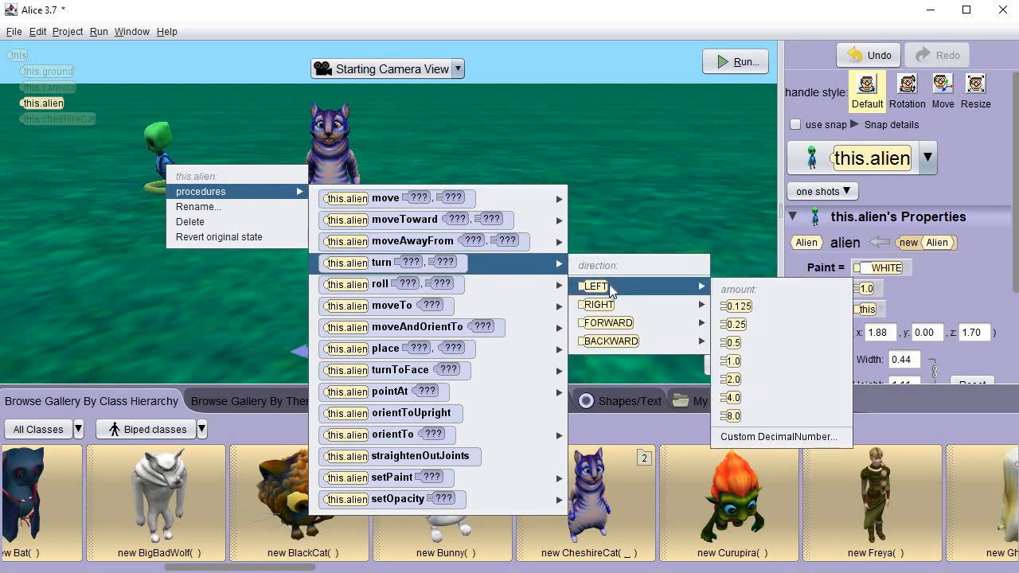
left_click(738, 325)
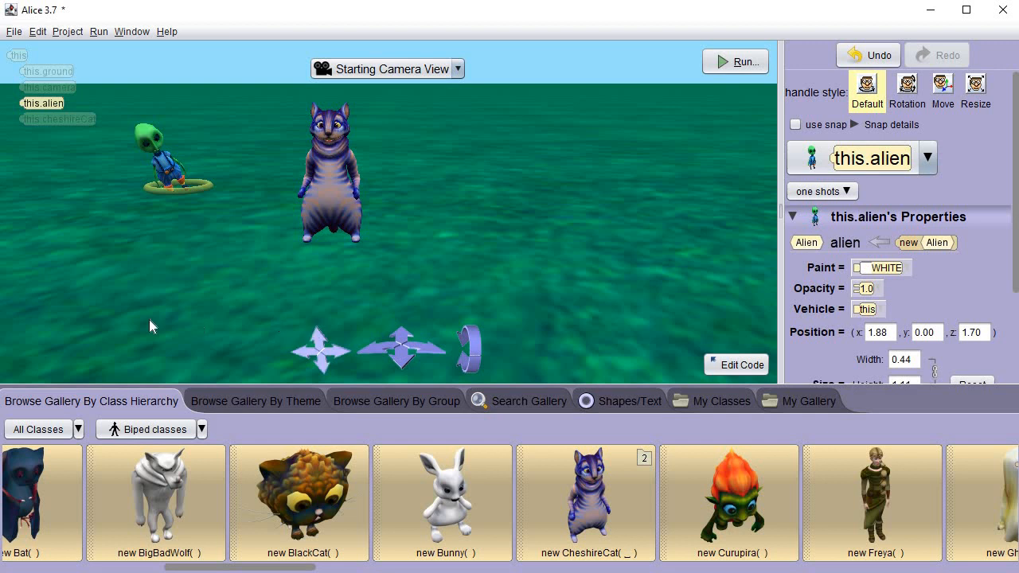
- Run the alien's moveAndOrientTo procedure with the Cheshire cat as target, and move the cat aside to about x -1.18, z -1.36
right_click(164, 170)
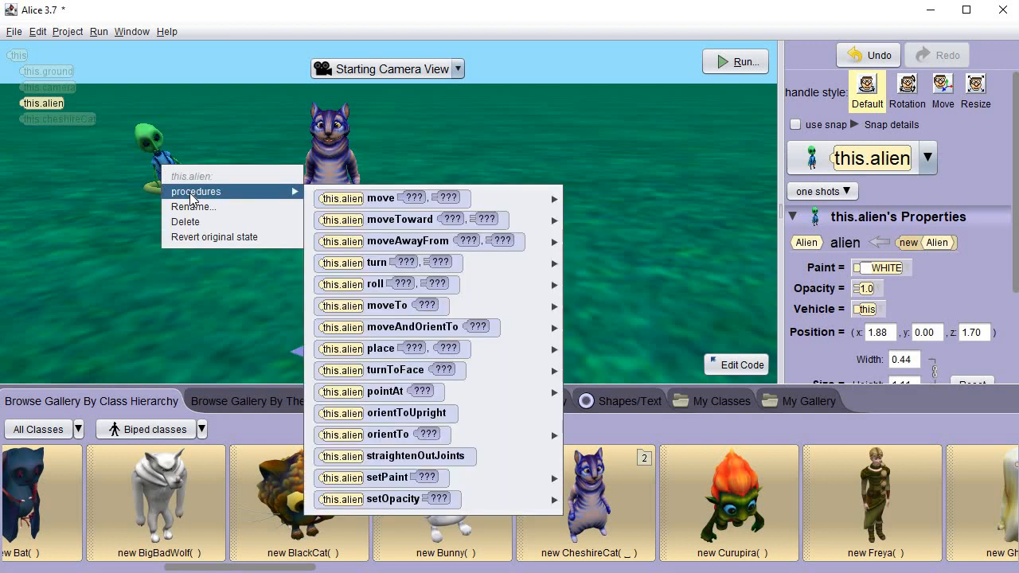
mouse_move(381, 227)
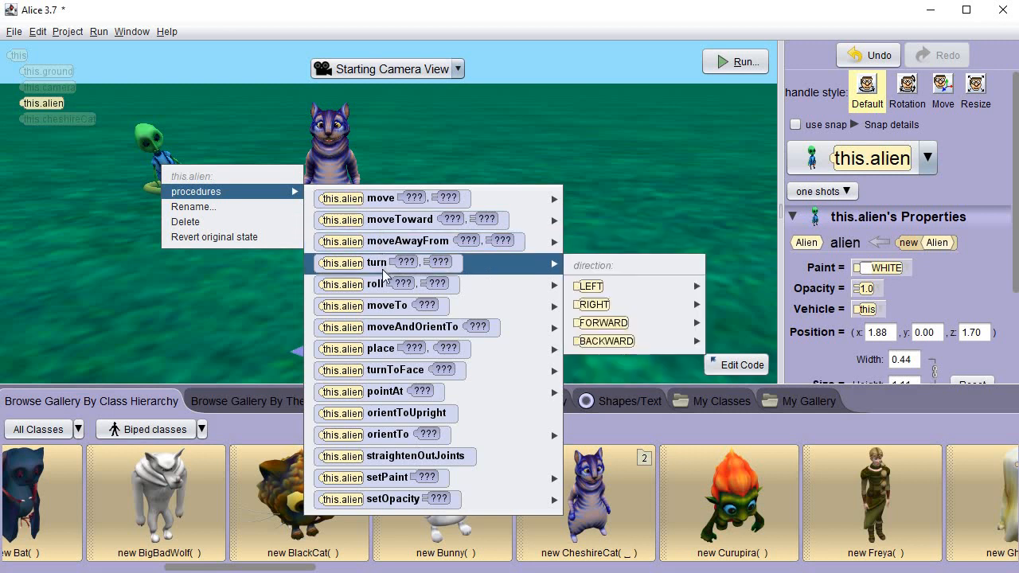
mouse_move(391, 315)
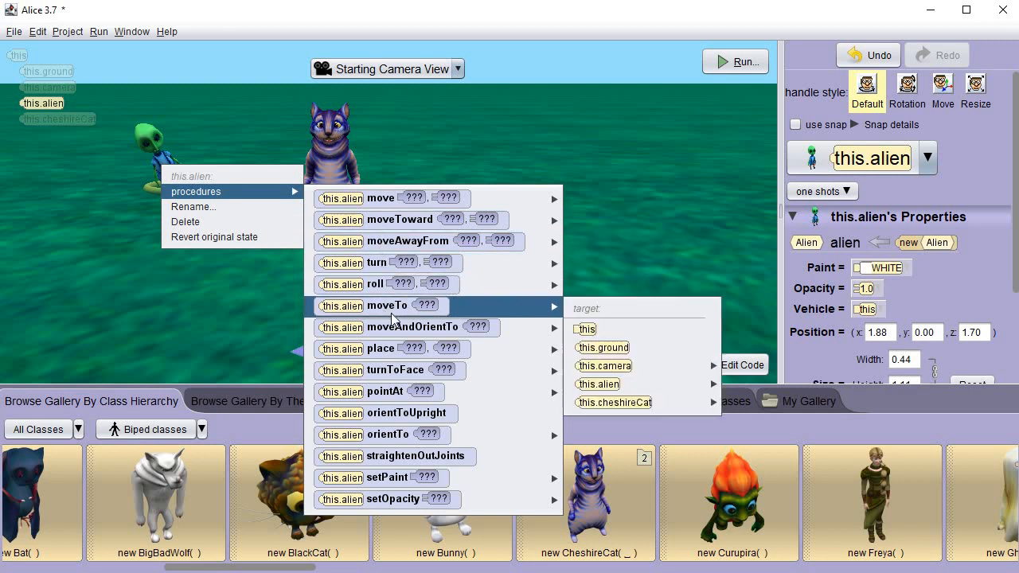
mouse_move(398, 333)
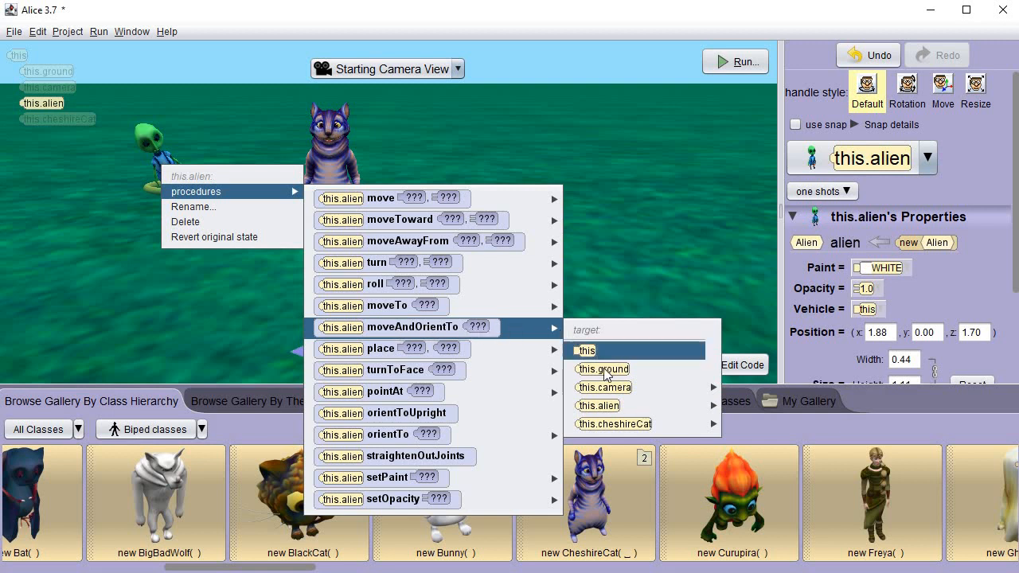
left_click(601, 426)
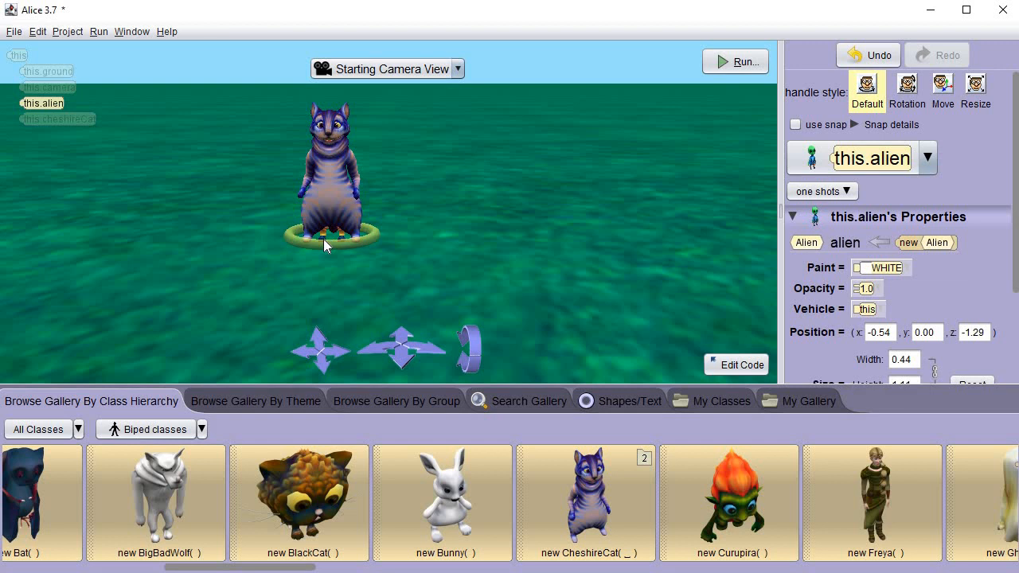
left_click(332, 201)
left_click_drag(331, 200, 393, 205)
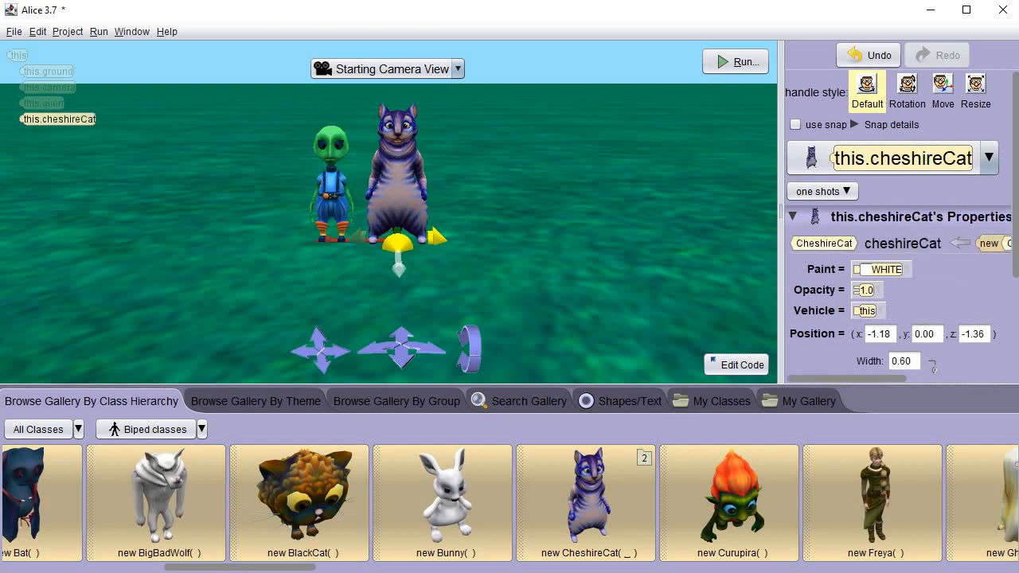
- Turn the alien to face the Cheshire cat with the turnToFace procedure
left_click(335, 199)
right_click(333, 186)
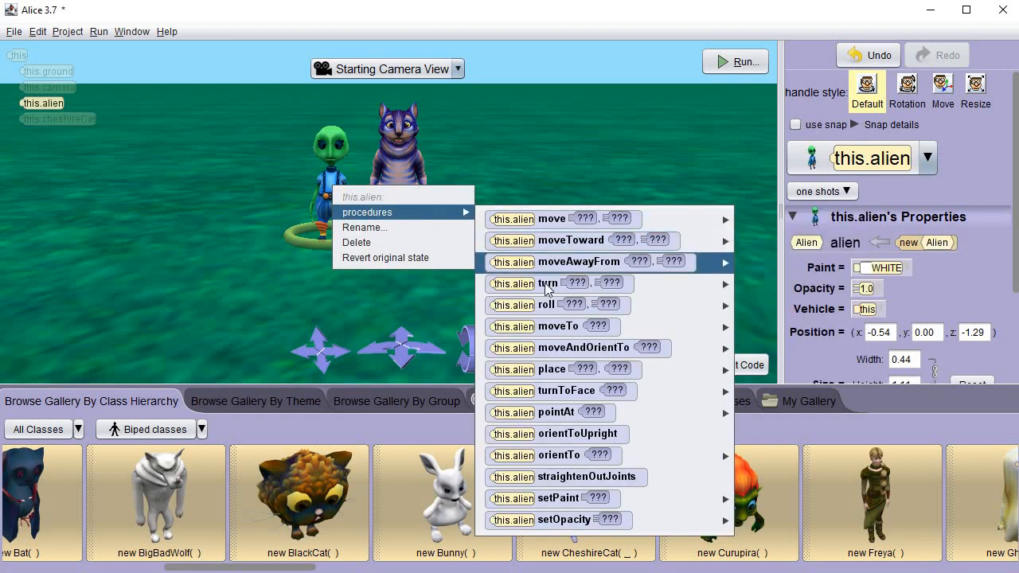
mouse_move(558, 396)
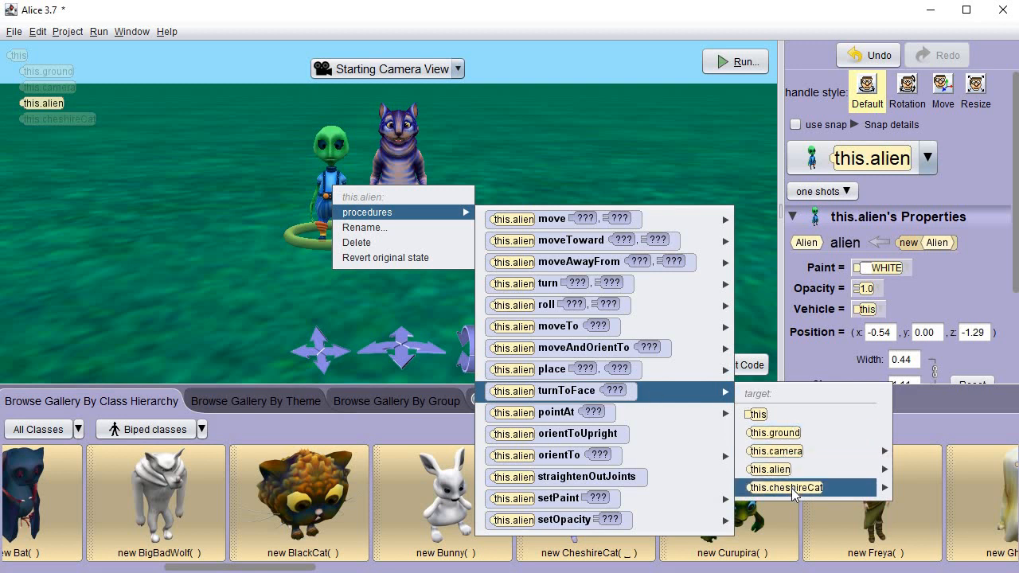
left_click(788, 488)
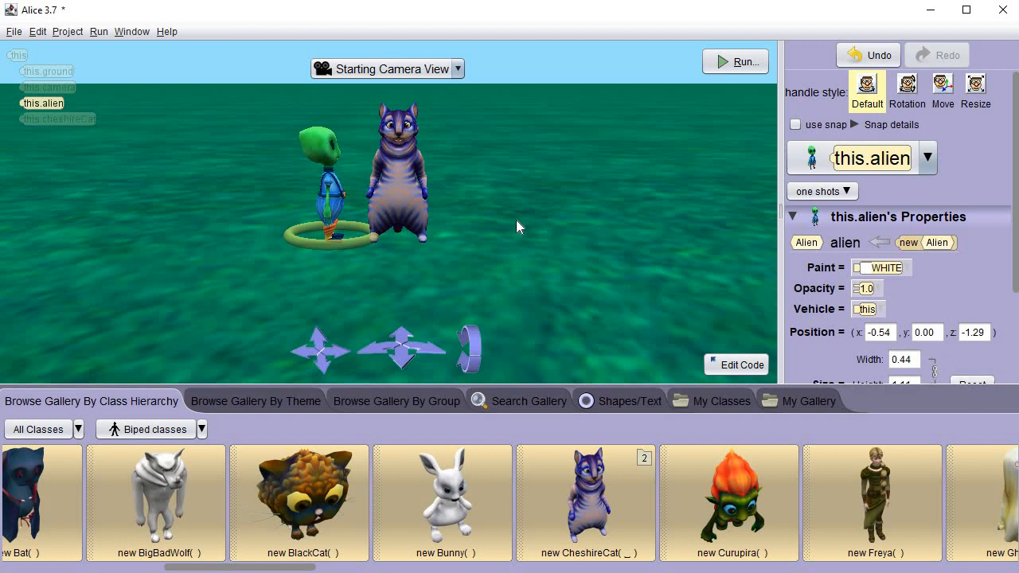
- Undo the alien's turn toward the Cheshire cat, the cat's sideways move and the alien's move-and-orient
left_click(870, 55)
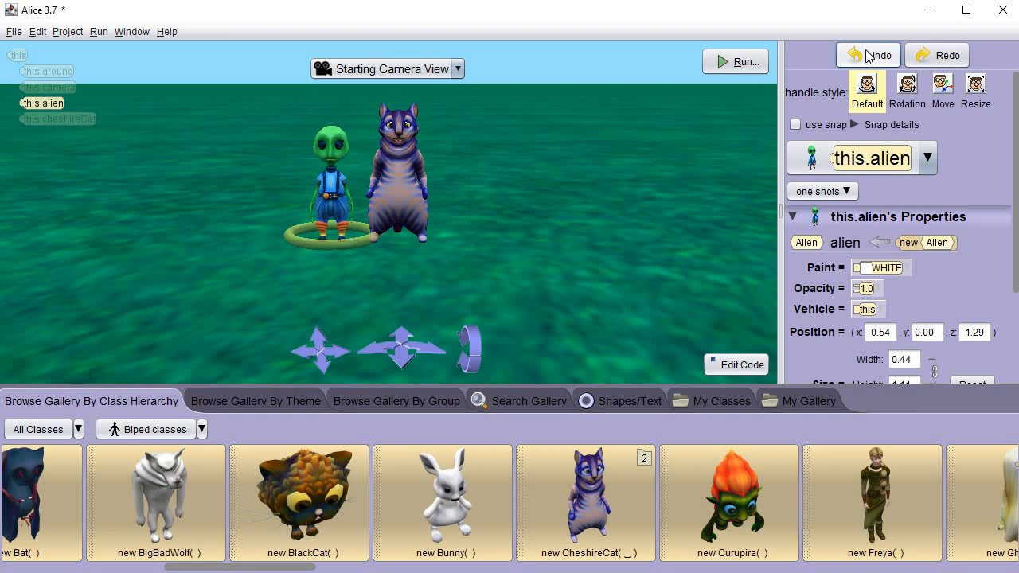
left_click(868, 54)
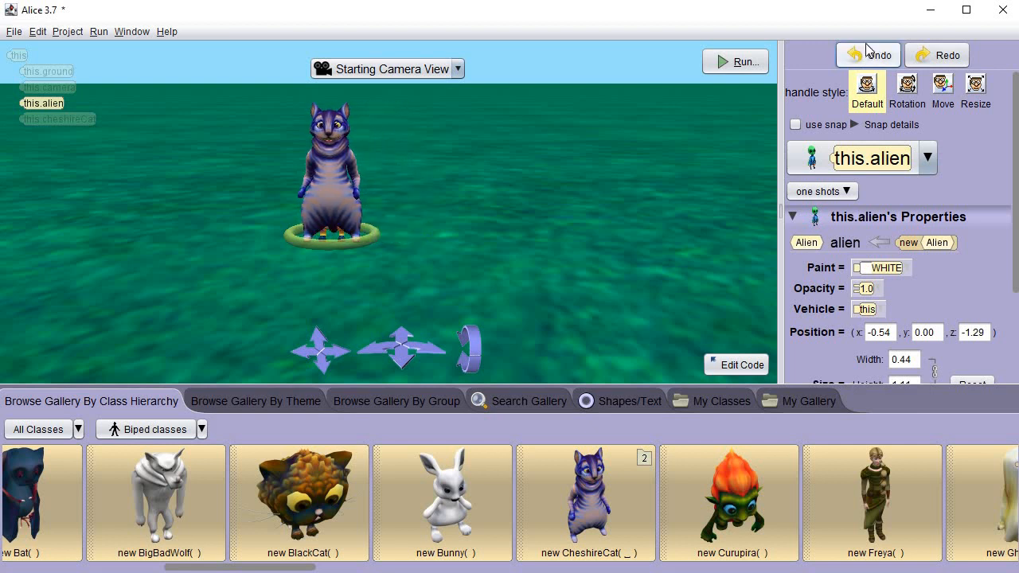
left_click(868, 54)
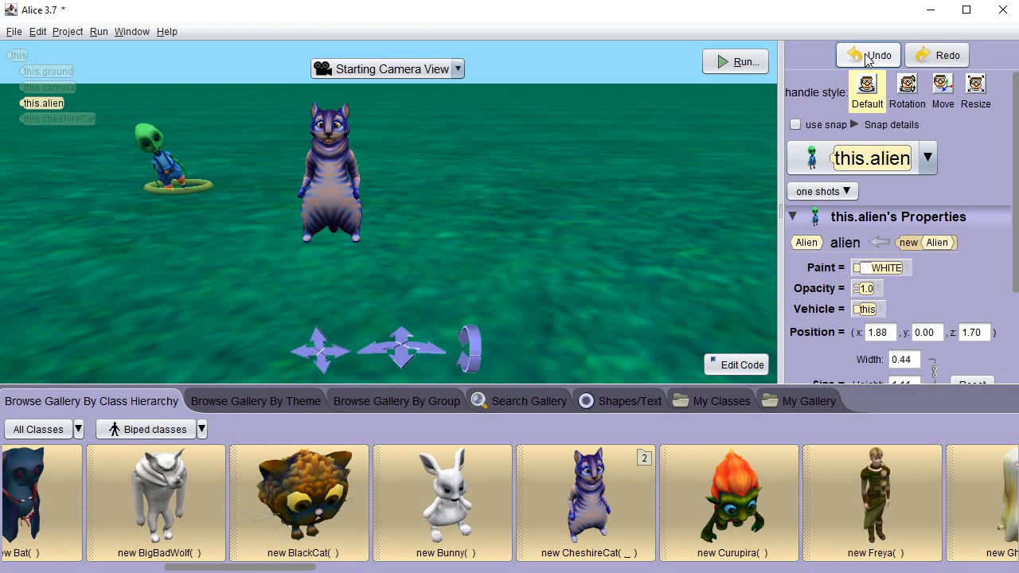
- Redo the alien's move-and-orient and the Cheshire cat's sideways move, and move the cat farther from the alien to about x -2.32, z -1.12
left_click(936, 58)
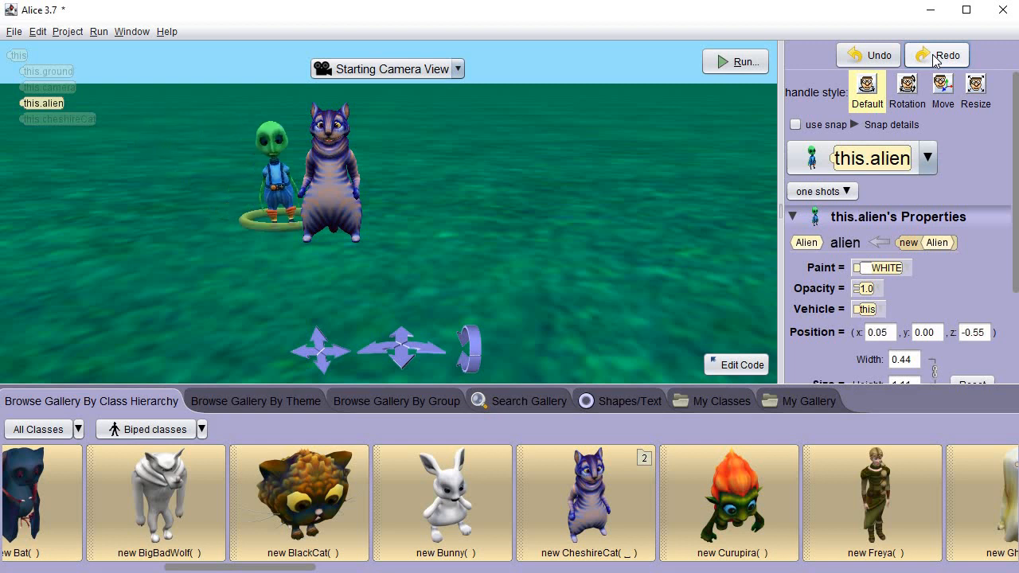
left_click(937, 57)
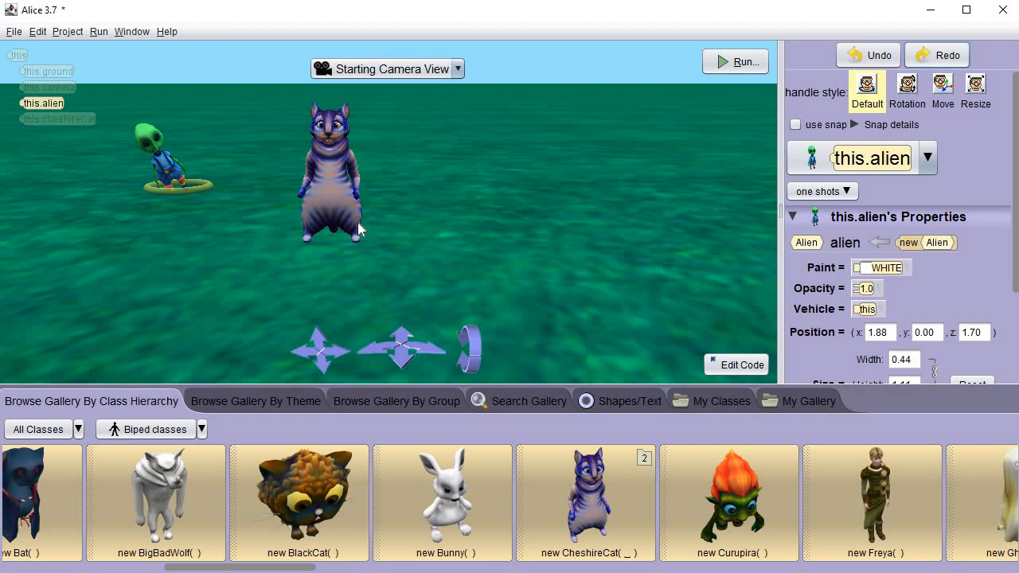
key("ctrl+y")
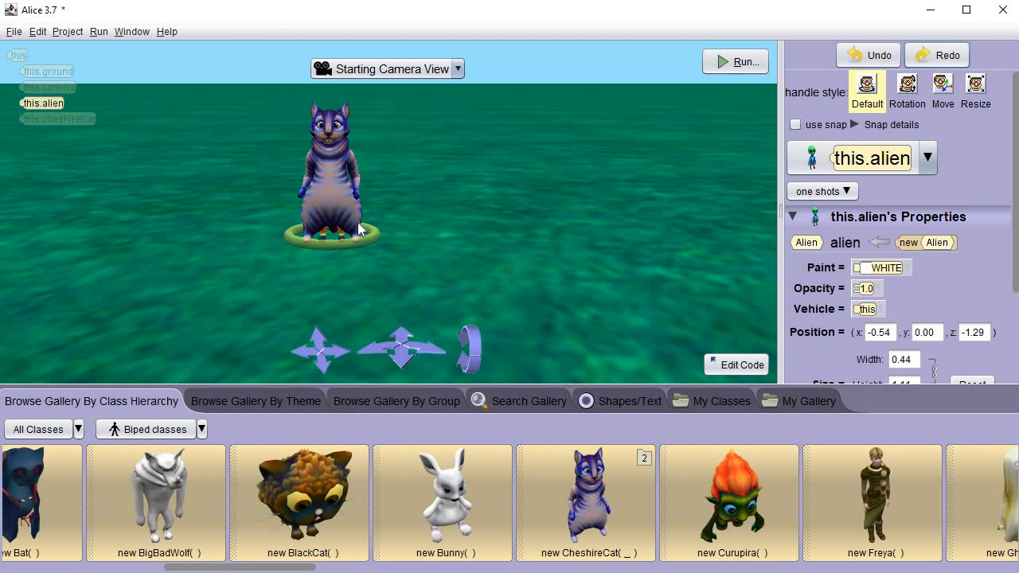
key("ctrl+z")
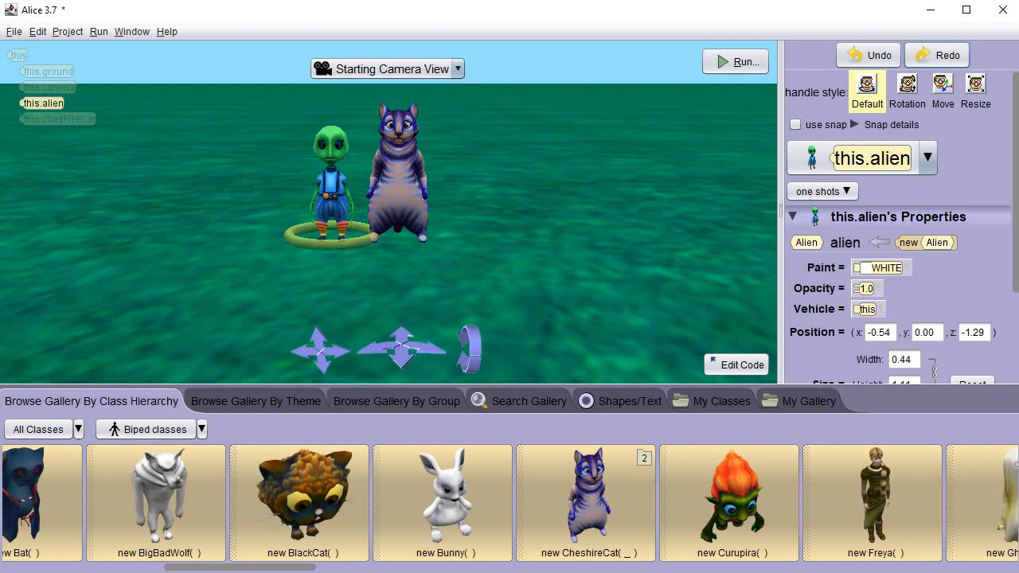
left_click_drag(403, 180, 514, 180)
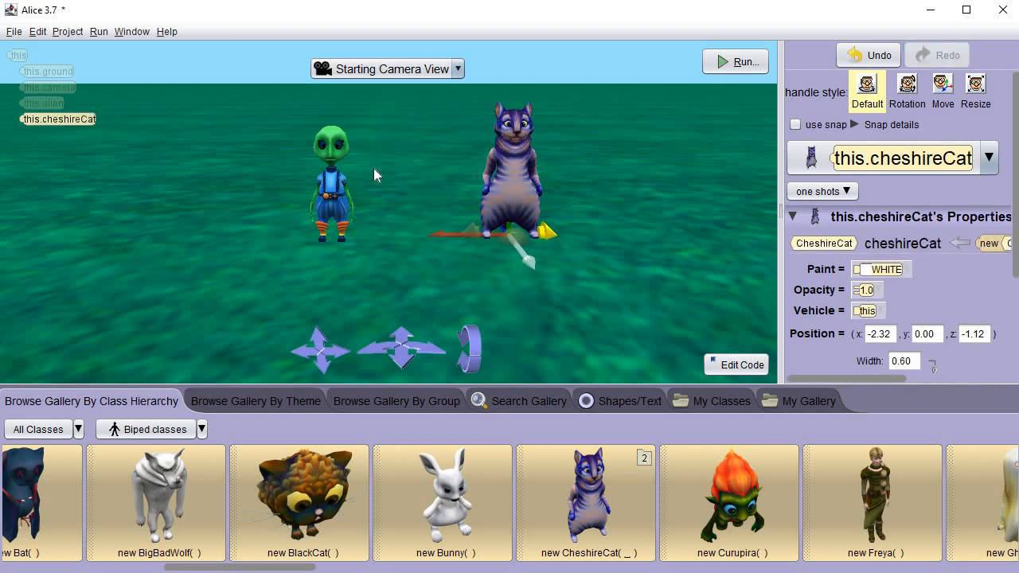